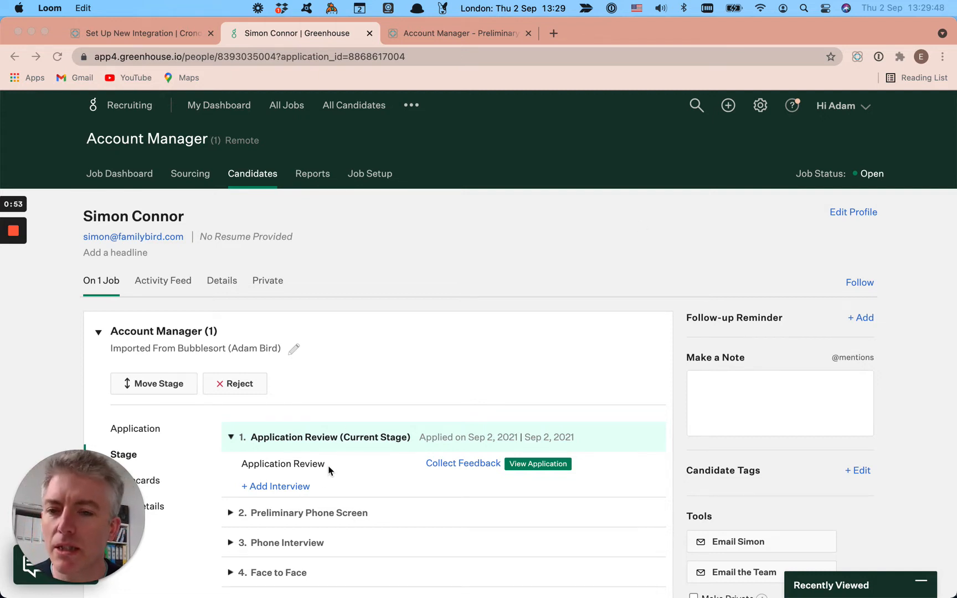
# Step: Move the candidate to the Preliminary Phone Screen stage of the Account Manager job
pyautogui.click(156, 386)
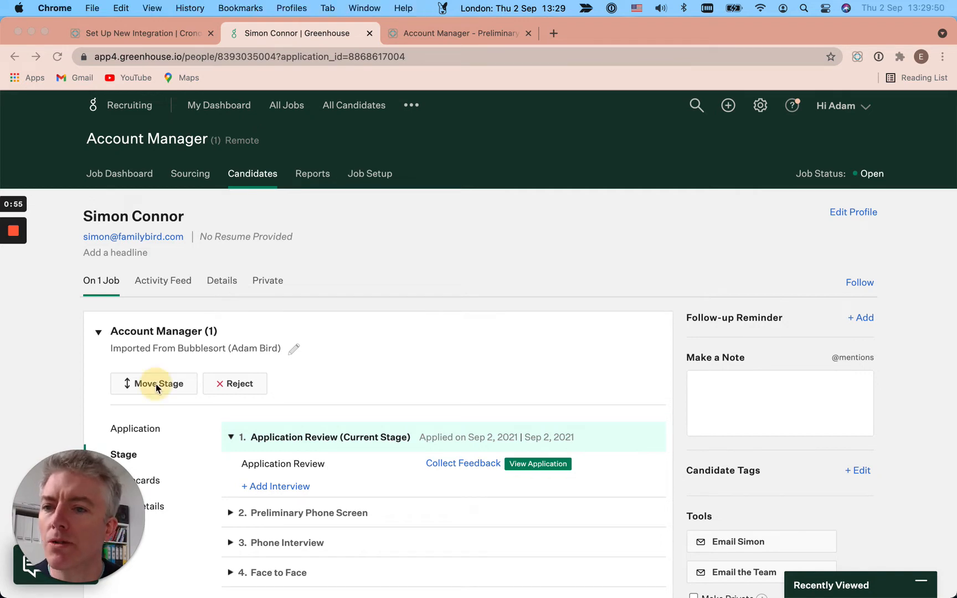
pyautogui.click(155, 385)
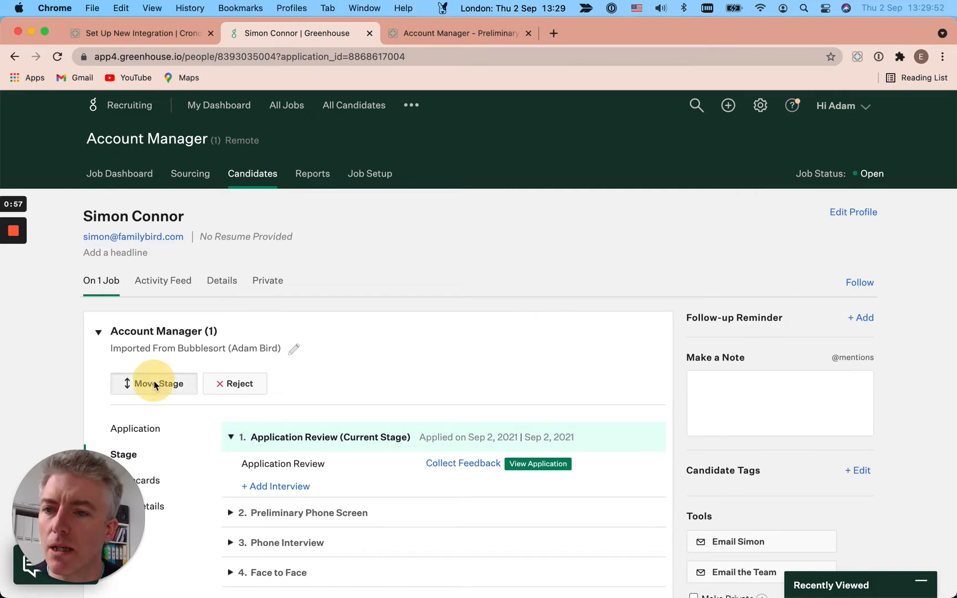
pyautogui.click(513, 325)
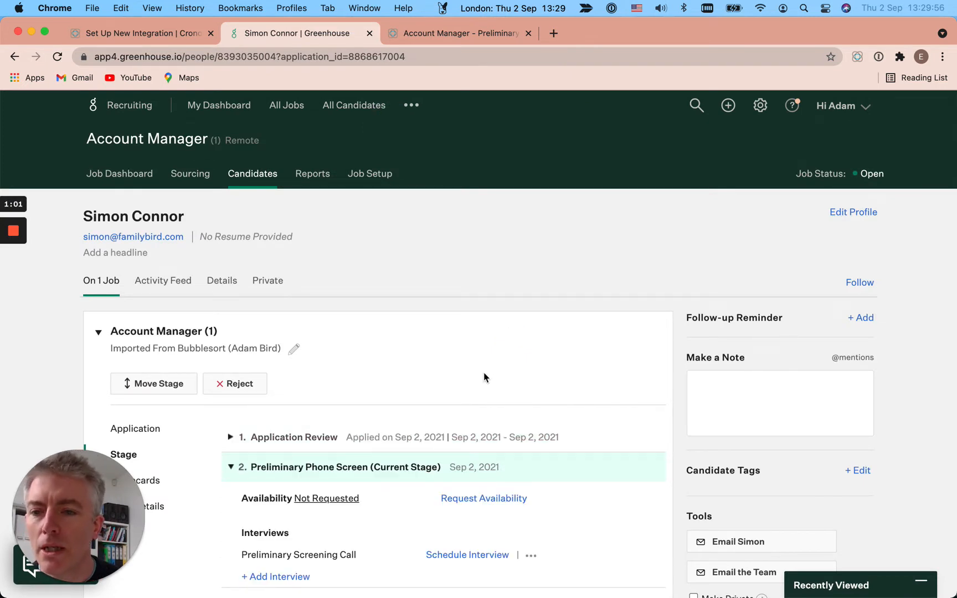
pyautogui.scroll(-3, 449, 410)
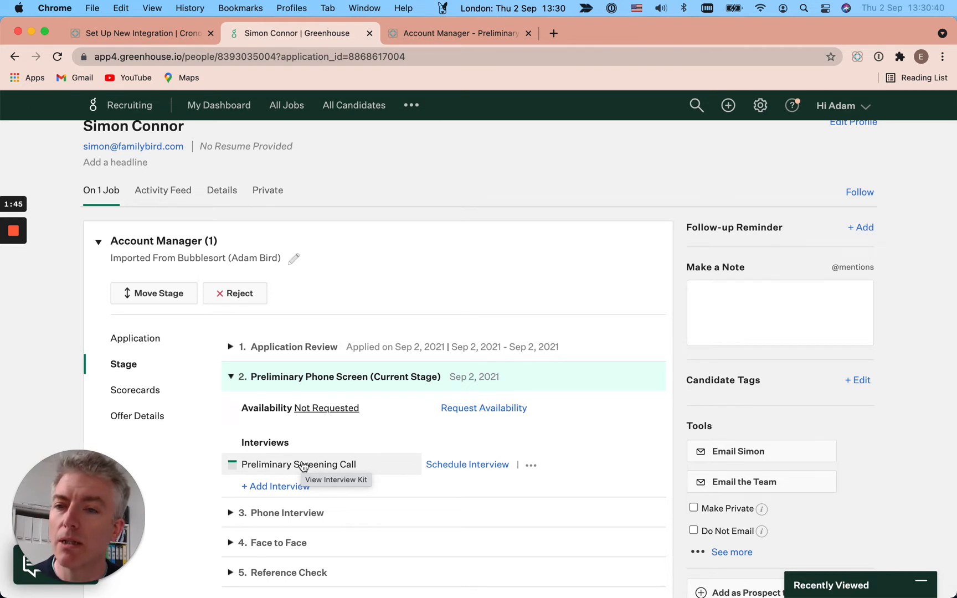
# Step: Expand the Preliminary Screening Call email in the candidate's activity feed and open its scheduling link
pyautogui.click(173, 197)
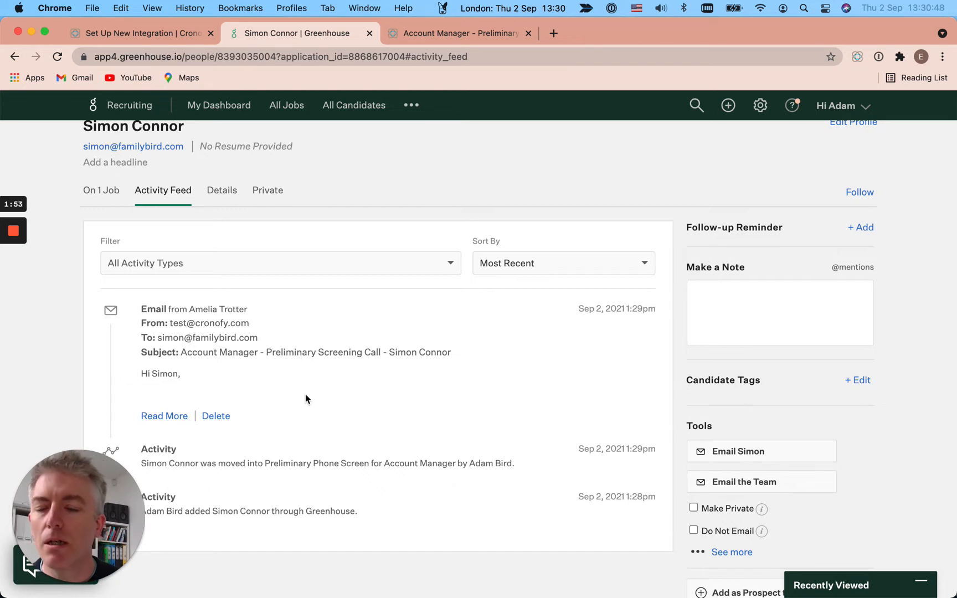
pyautogui.click(157, 418)
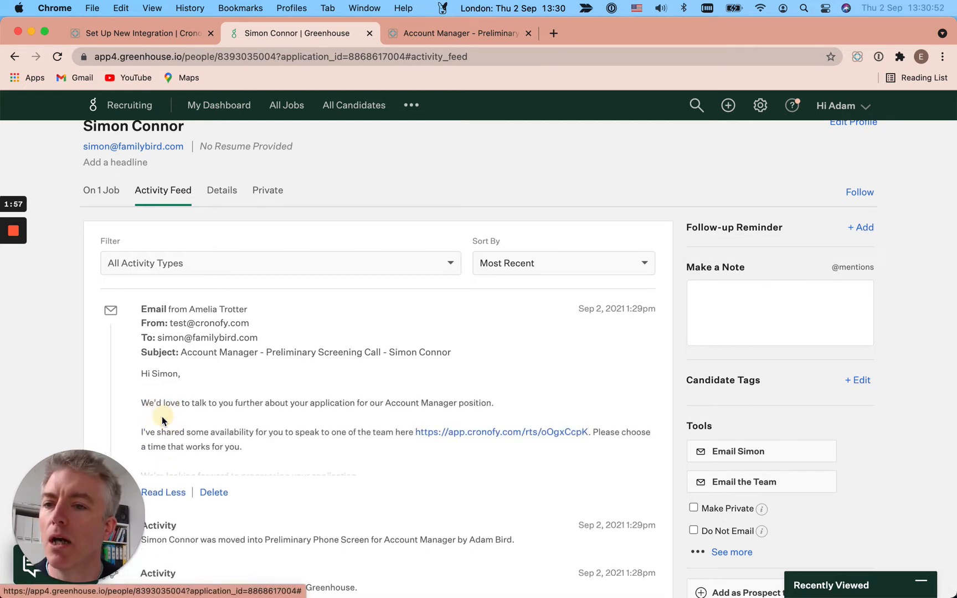
pyautogui.scroll(-3, 495, 331)
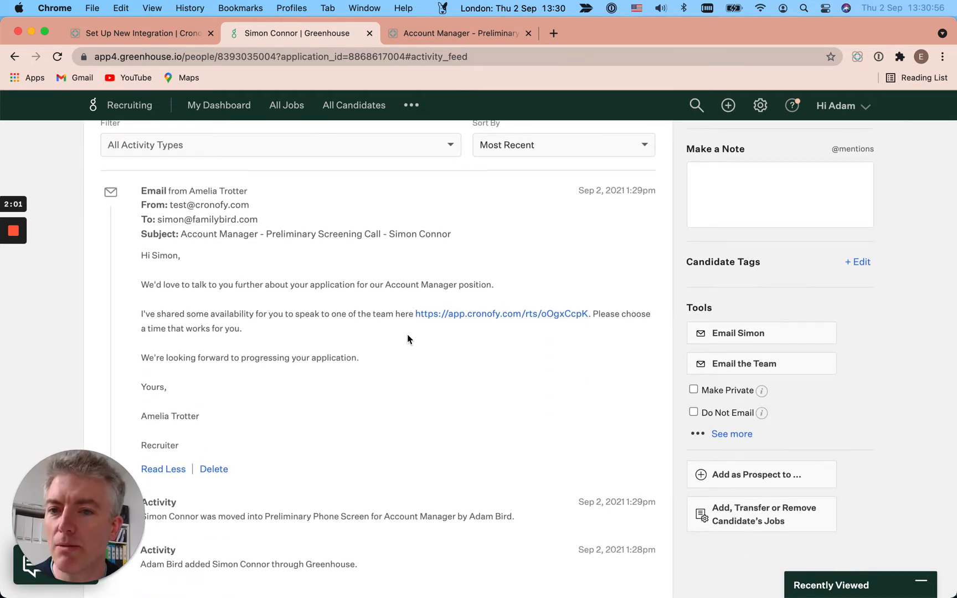
pyautogui.click(495, 314)
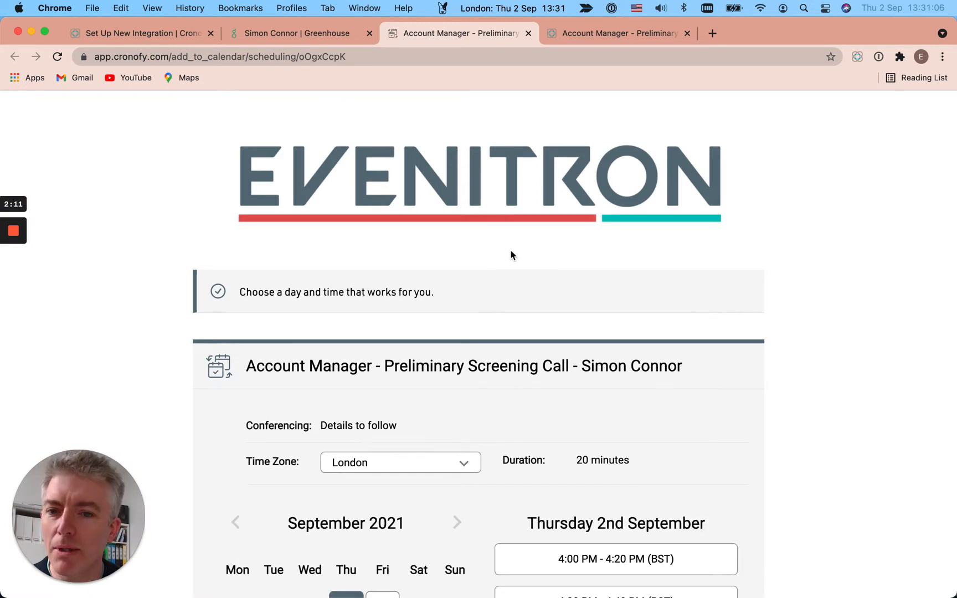
# Step: Book and confirm the 4:00 PM - 4:20 PM (BST) slot on Thursday 2nd September for the preliminary screening call
pyautogui.scroll(-3, 573, 286)
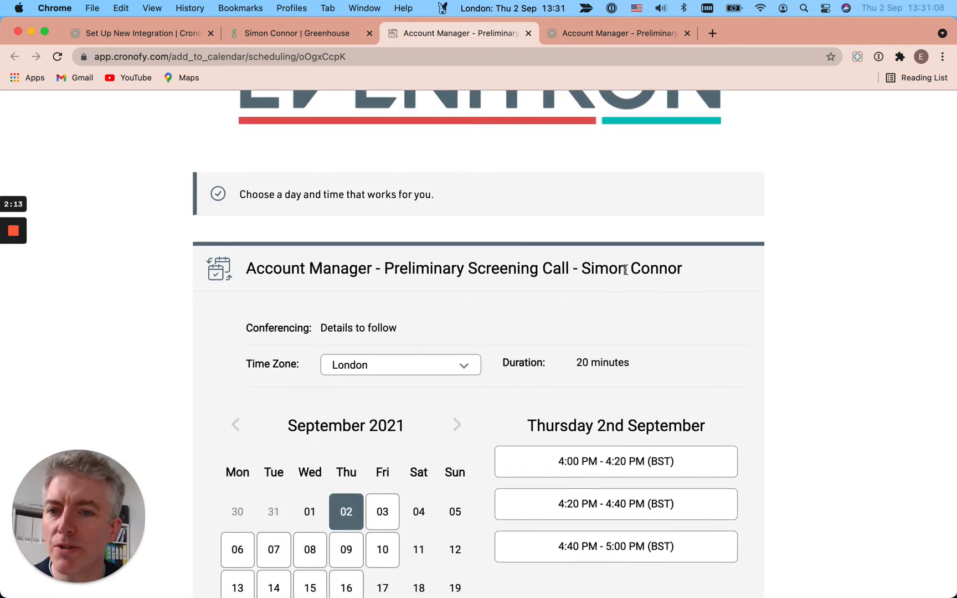
pyautogui.scroll(-3, 611, 286)
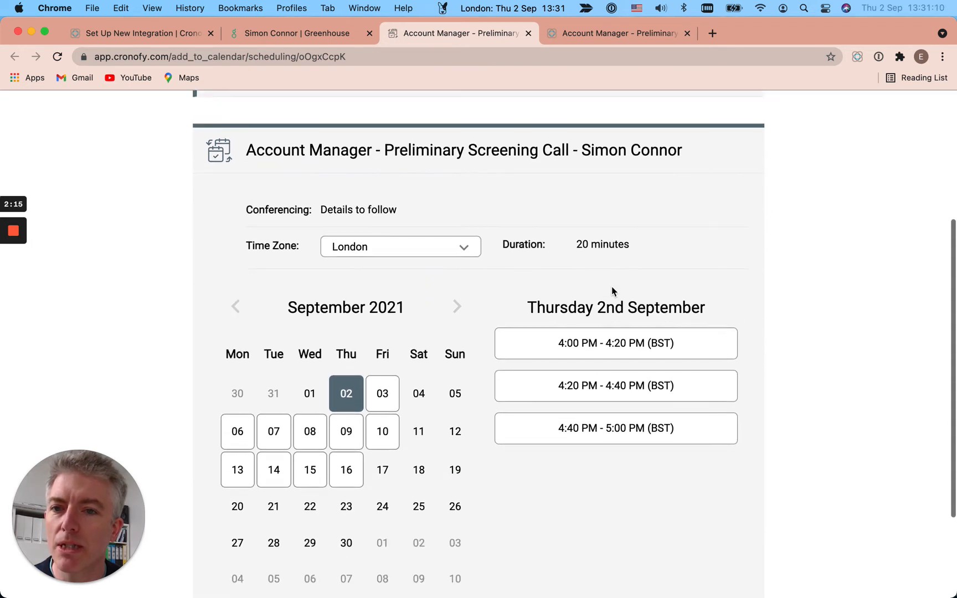
pyautogui.scroll(-2, 613, 285)
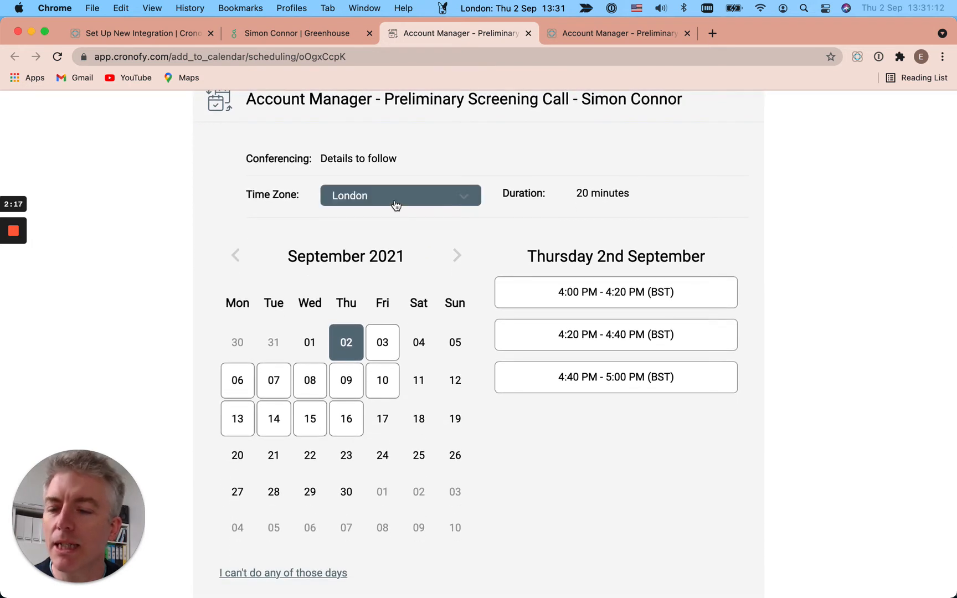
pyautogui.click(594, 294)
pyautogui.click(600, 314)
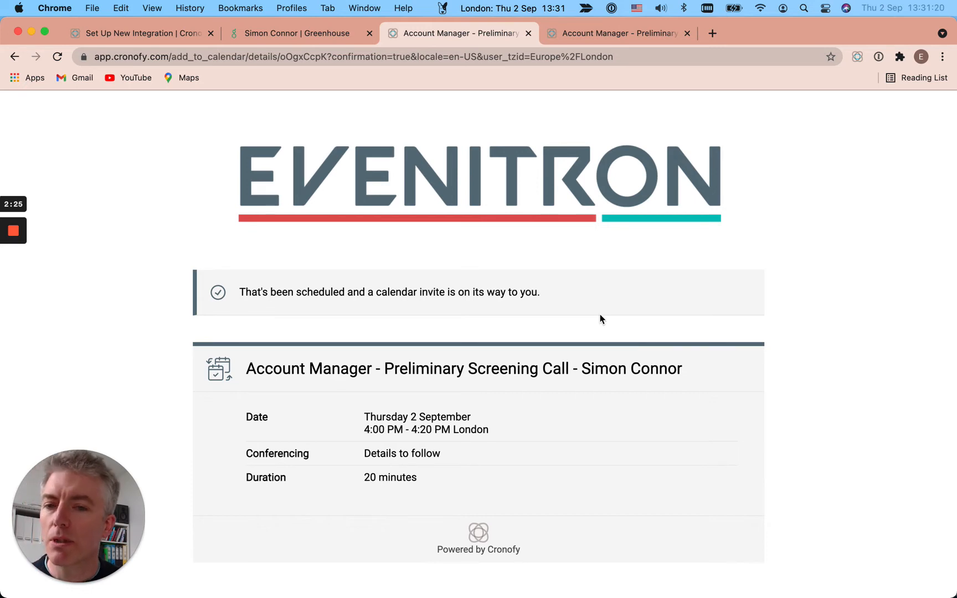
# Step: Return to the candidate's profile in Greenhouse, reload it and check the screening call's scheduling under the candidate's job
pyautogui.click(312, 35)
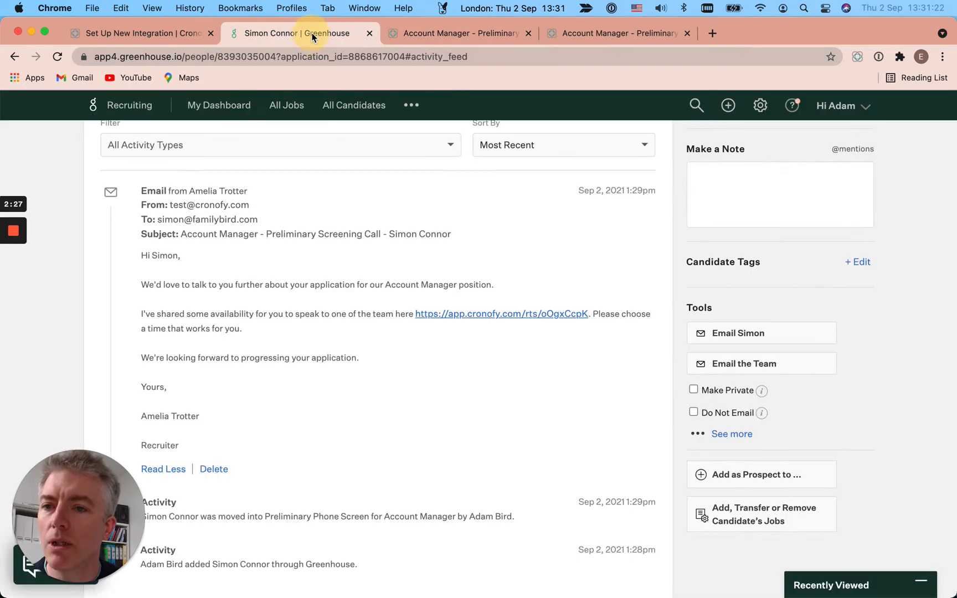
pyautogui.scroll(3, 349, 236)
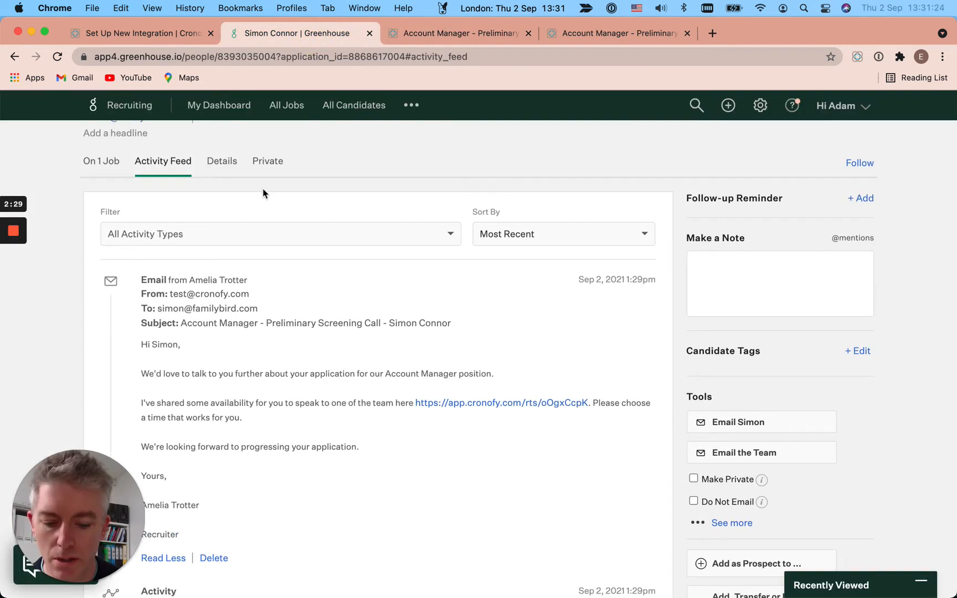
pyautogui.press('super+r')
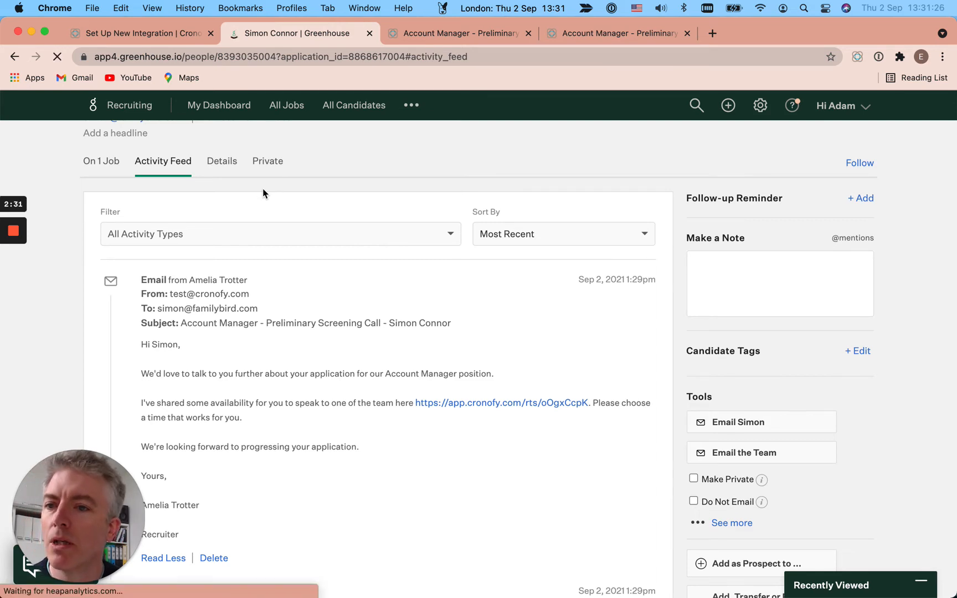
pyautogui.click(109, 162)
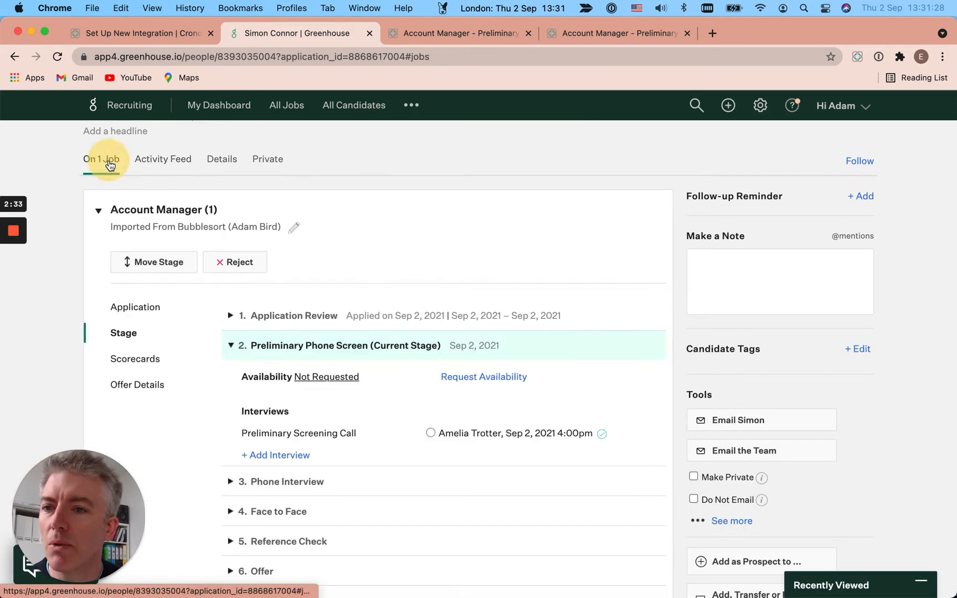
# Step: Advance the candidate to the Phone Interview stage
pyautogui.scroll(-2, 368, 363)
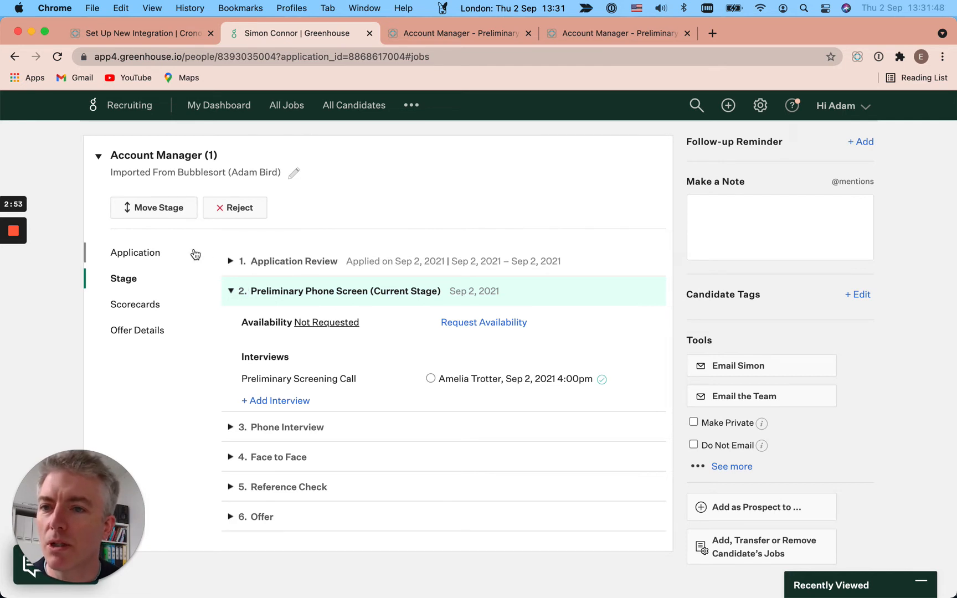
pyautogui.click(149, 208)
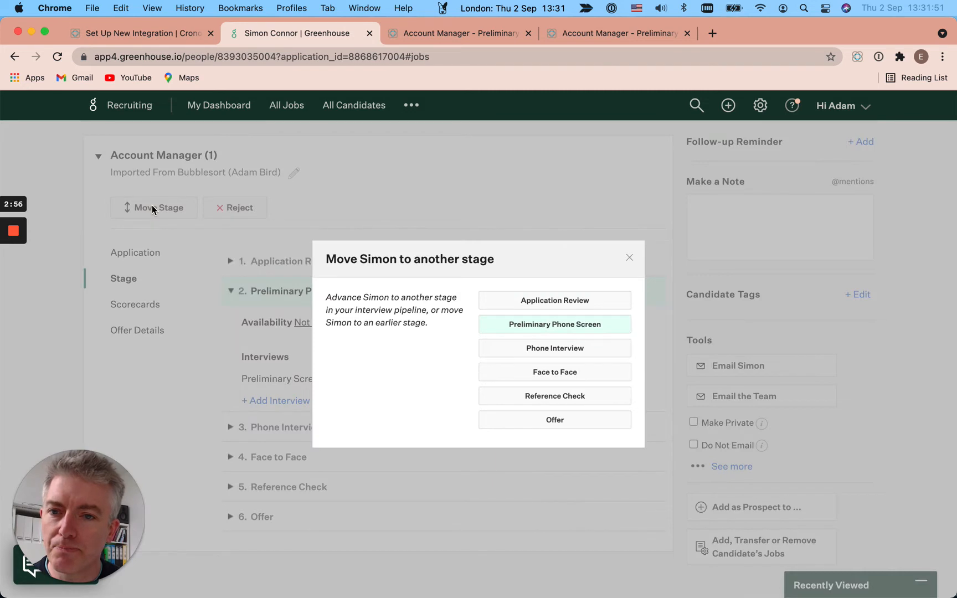
pyautogui.click(526, 348)
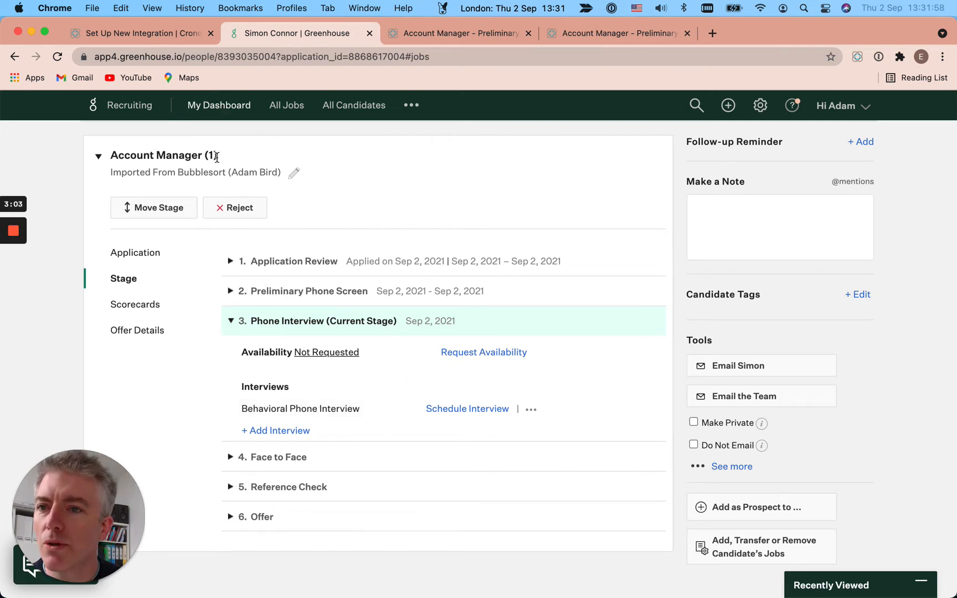
# Step: Expand the Behavioral Phone Interview email in the candidate's activity feed and open its scheduling link
pyautogui.scroll(3, 163, 132)
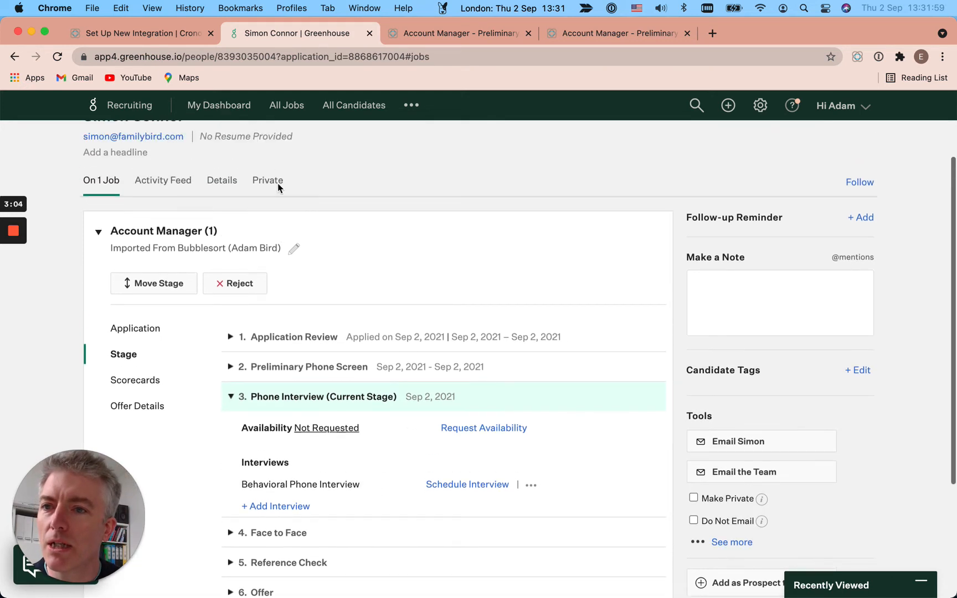
pyautogui.click(162, 180)
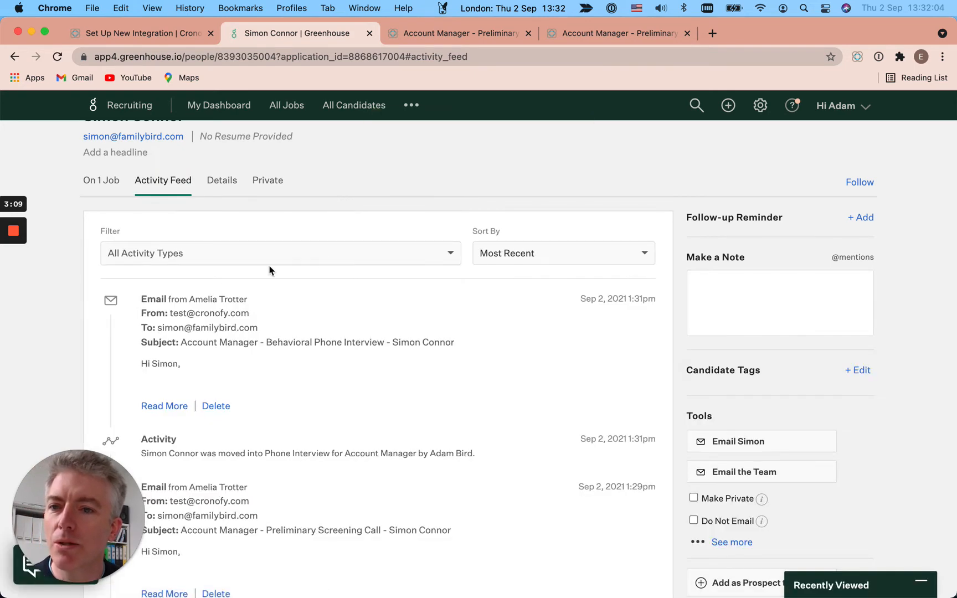
pyautogui.click(156, 405)
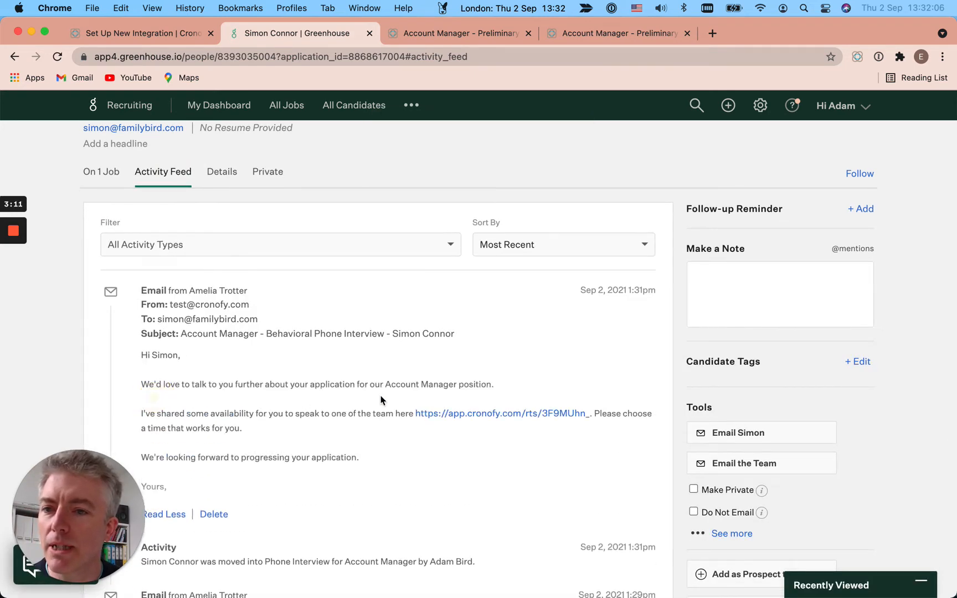
pyautogui.scroll(-3, 400, 377)
pyautogui.scroll(-1, 400, 377)
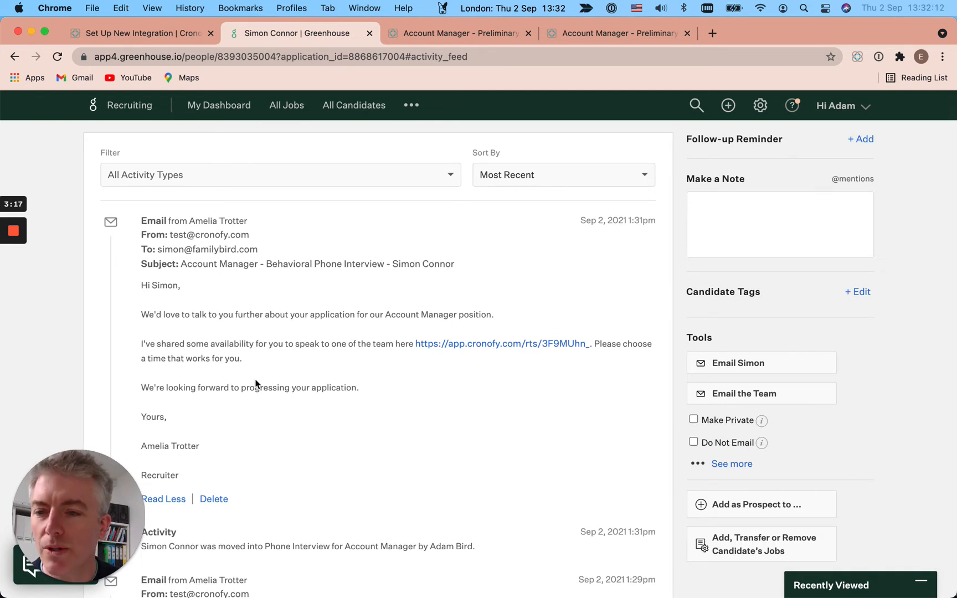
pyautogui.click(475, 345)
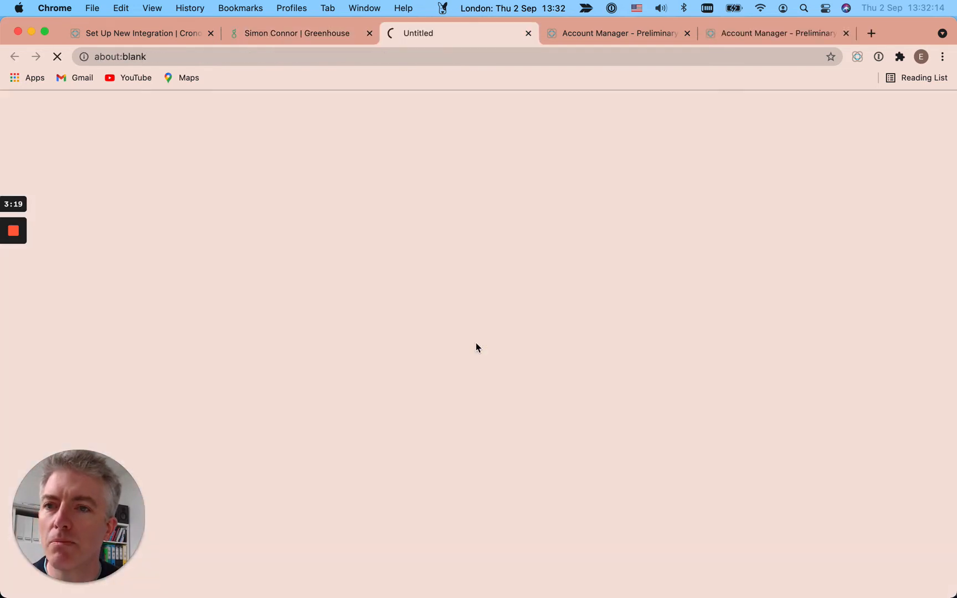
# Step: Book and confirm the 9:00 AM - 9:30 AM (BST) slot on Thursday, September 9th for the behavioral phone interview
pyautogui.scroll(-3, 470, 360)
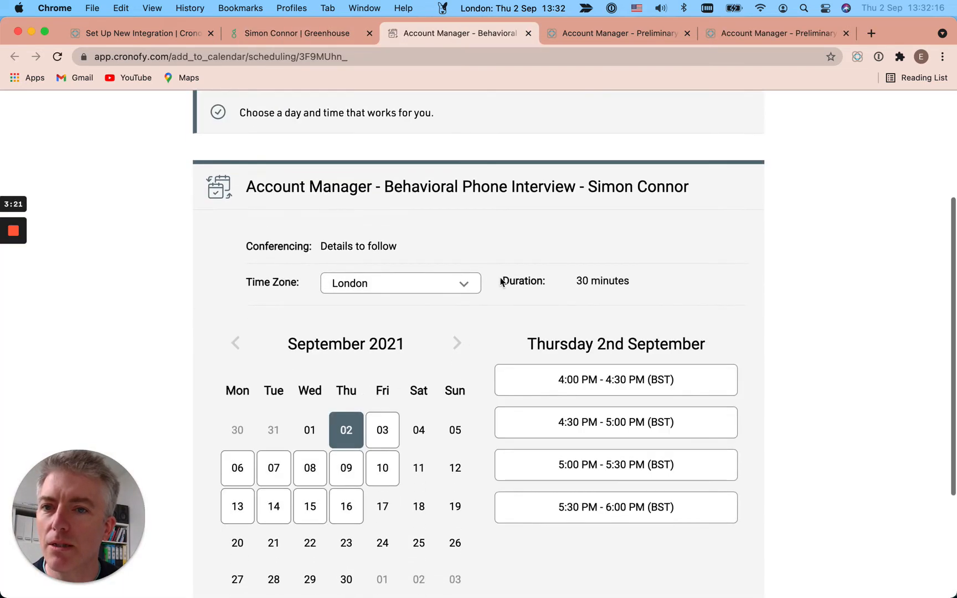
pyautogui.scroll(-1, 491, 337)
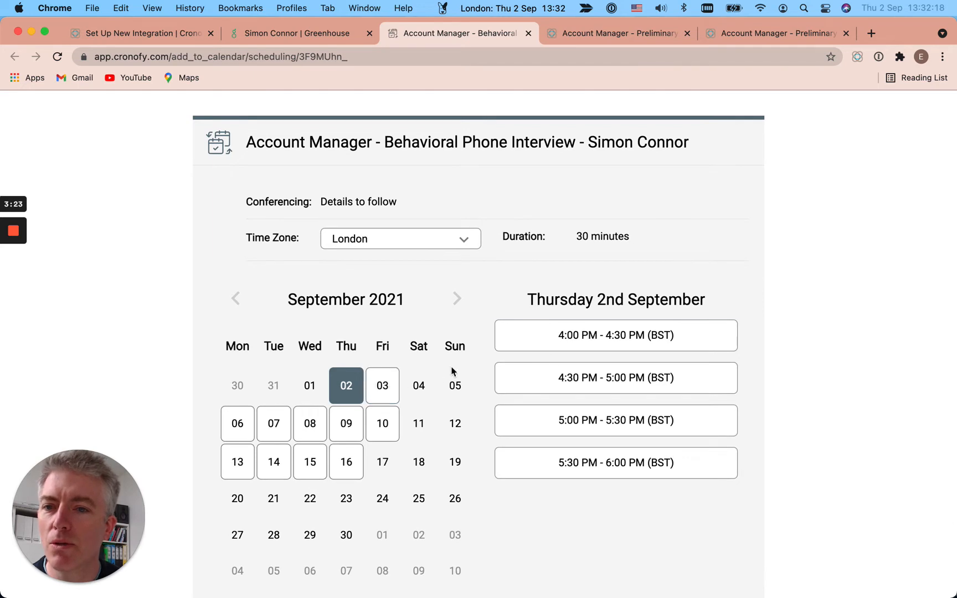
pyautogui.click(347, 422)
pyautogui.click(618, 336)
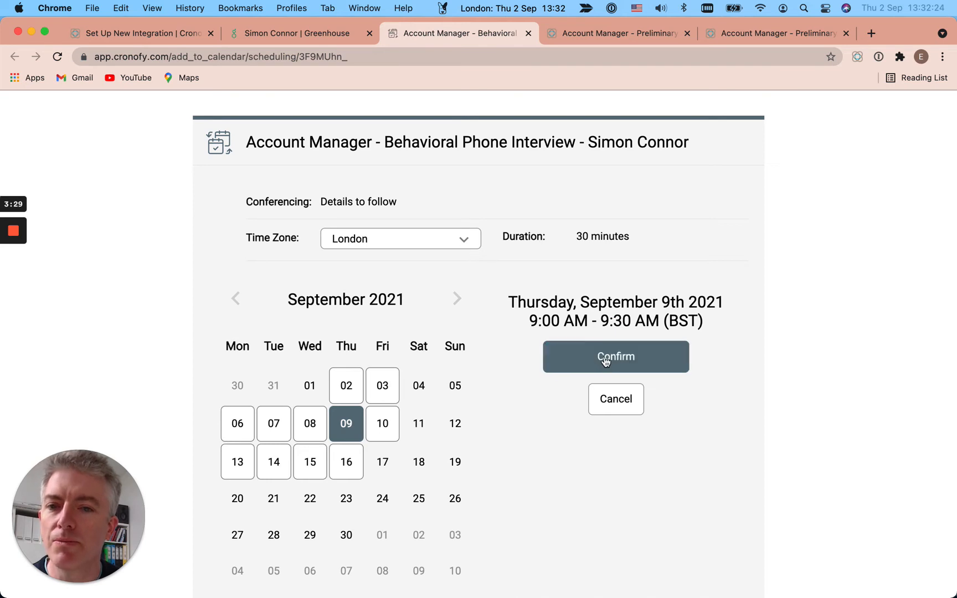
pyautogui.click(604, 359)
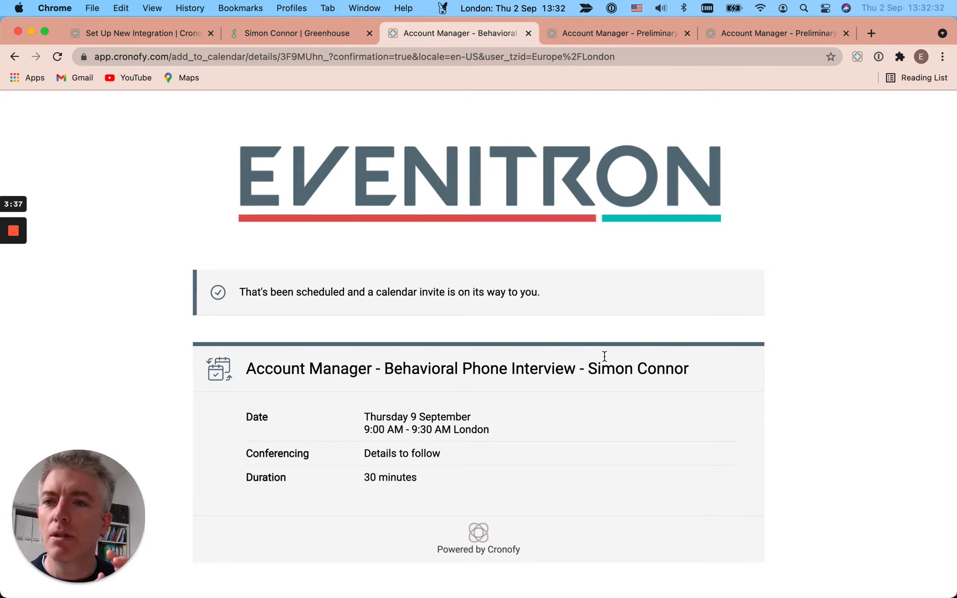
# Step: Return to the candidate's profile in Greenhouse, reload it and check the behavioral phone interview's scheduling under the current stage
pyautogui.click(292, 32)
pyautogui.press('super+r')
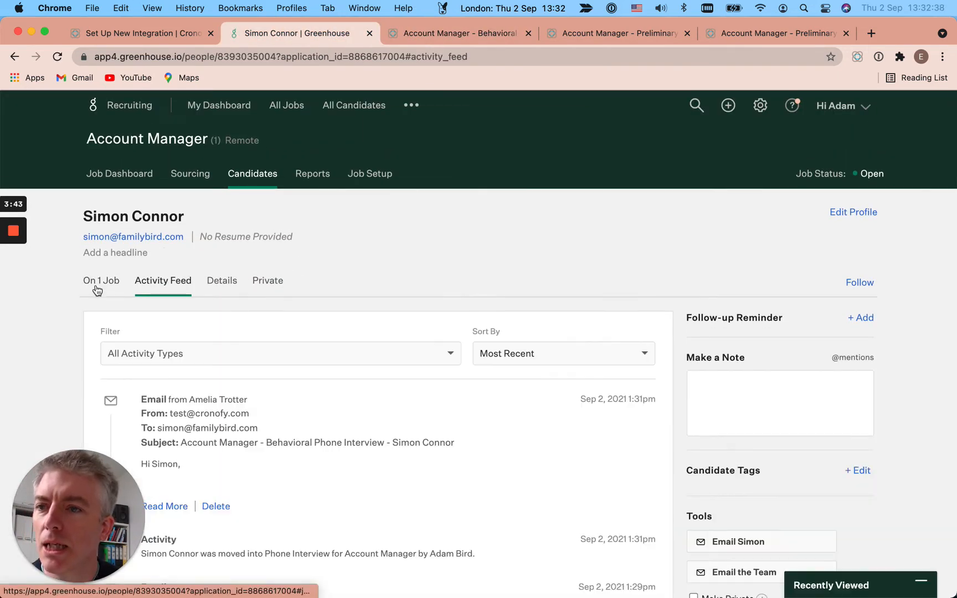
pyautogui.click(97, 283)
pyautogui.scroll(-5, 430, 323)
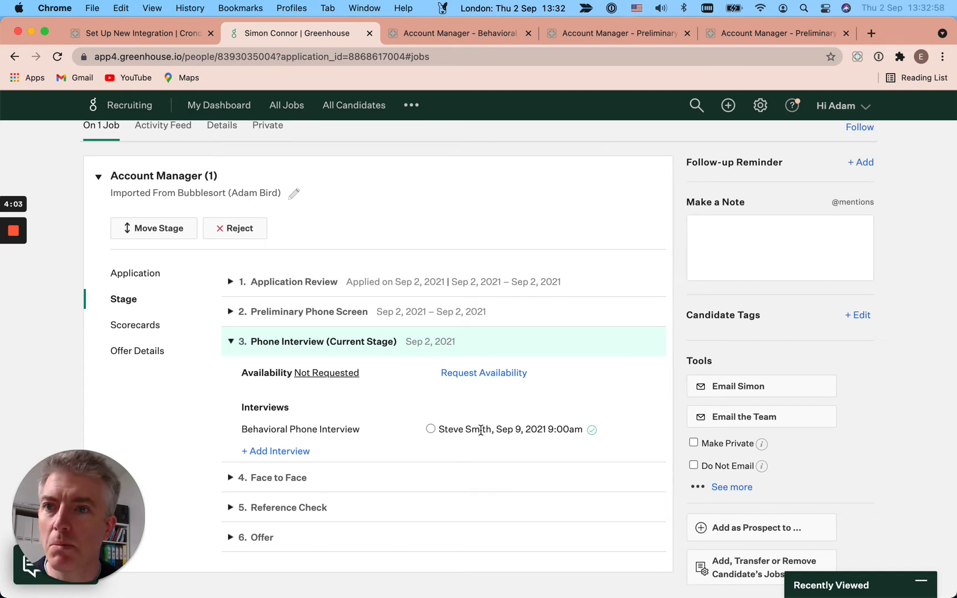
# Step: Open the Account Manager job's setup and bring up its Interview Plan stages for editing
pyautogui.scroll(3, 474, 362)
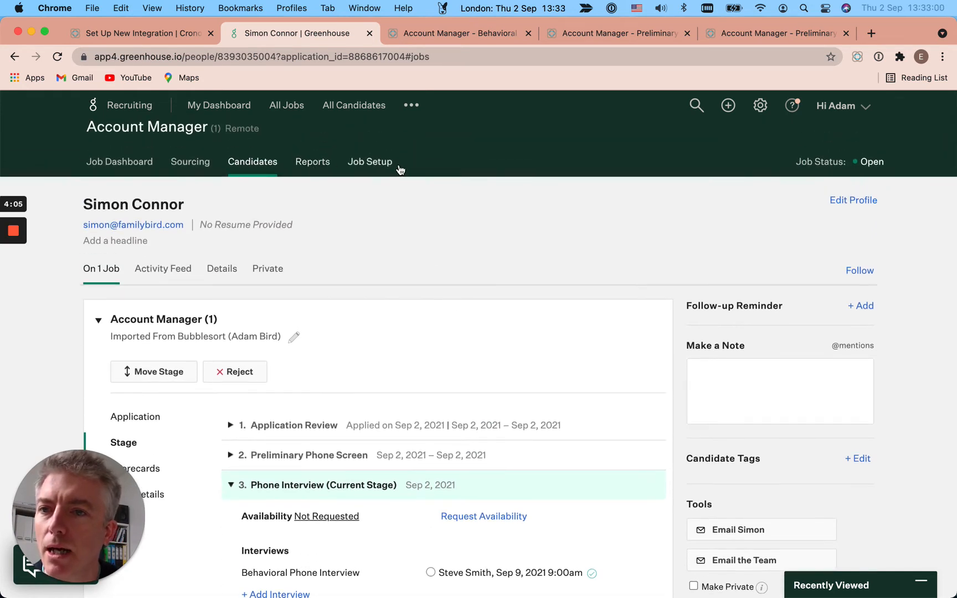
pyautogui.click(370, 166)
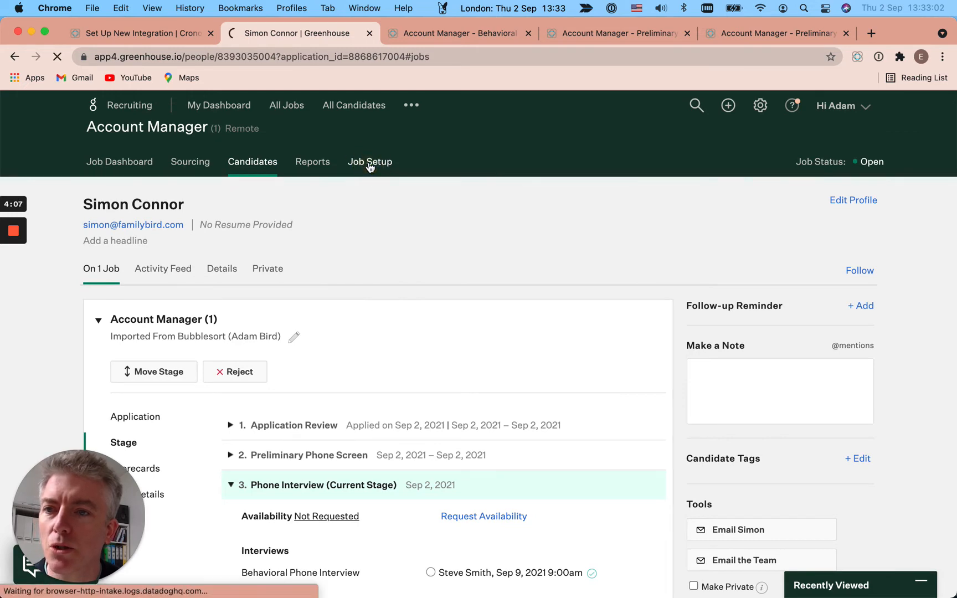
pyautogui.scroll(-3, 495, 327)
pyautogui.scroll(-5, 494, 318)
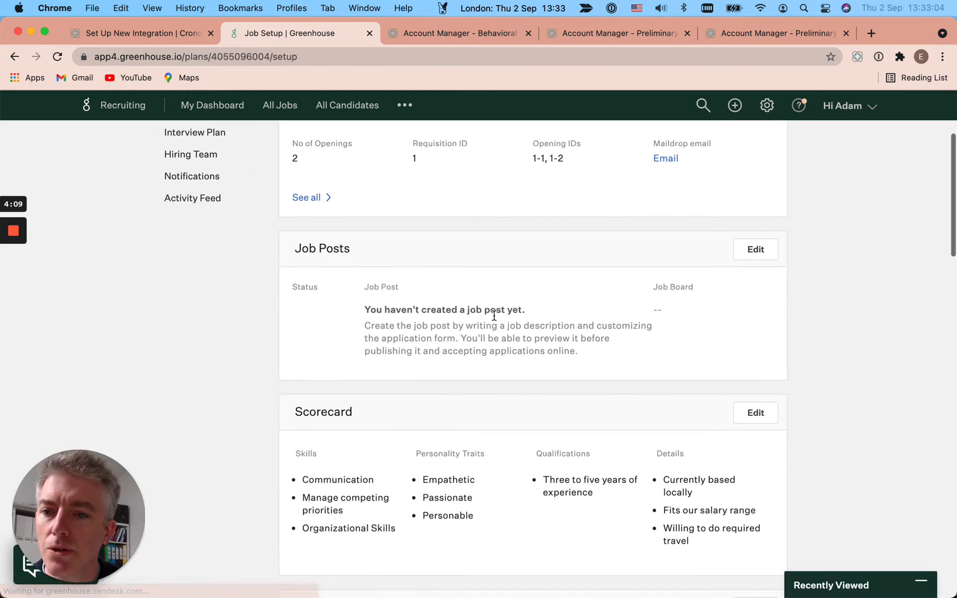
pyautogui.click(747, 403)
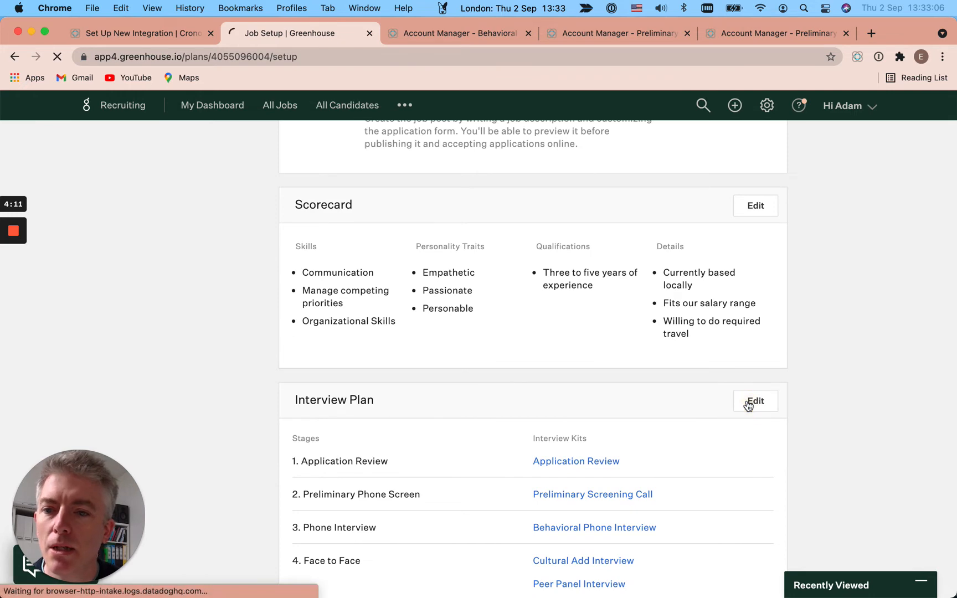
pyautogui.scroll(-2, 448, 383)
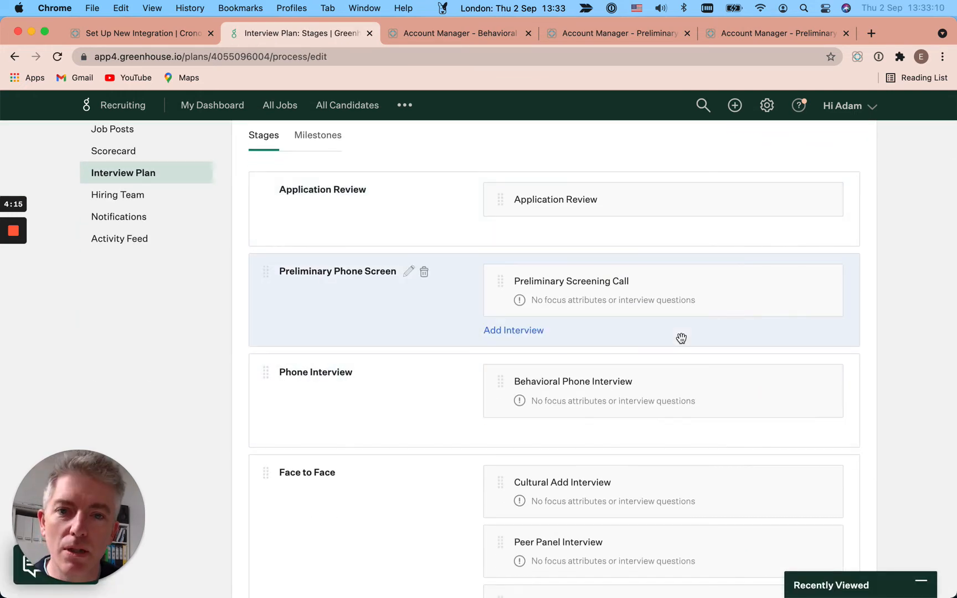
# Step: Open the Preliminary Screening Call interview kit and compare its estimated interview time with the duration on the Cronofy booking confirmation
pyautogui.click(810, 292)
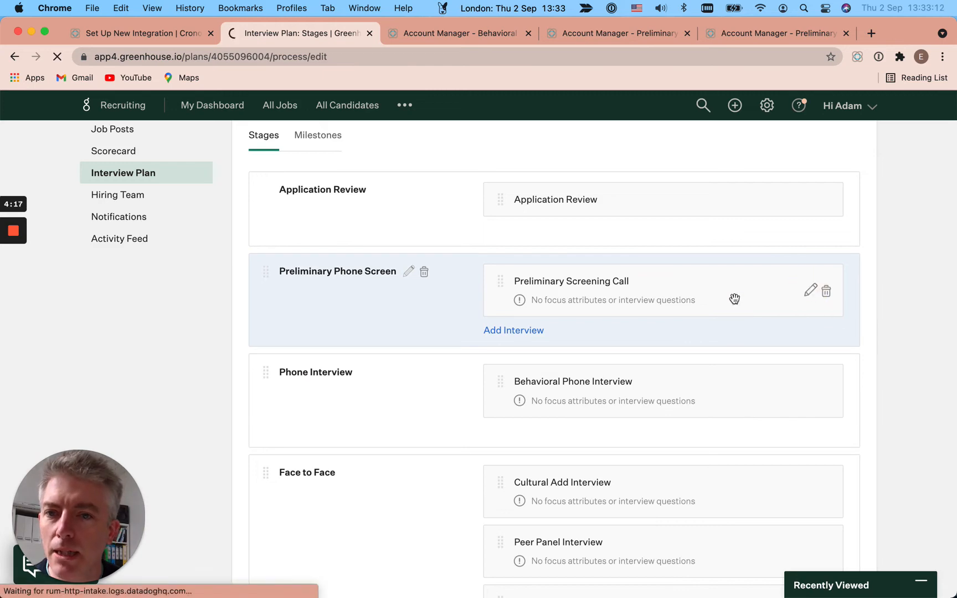
pyautogui.scroll(-5, 753, 306)
pyautogui.scroll(-2, 763, 317)
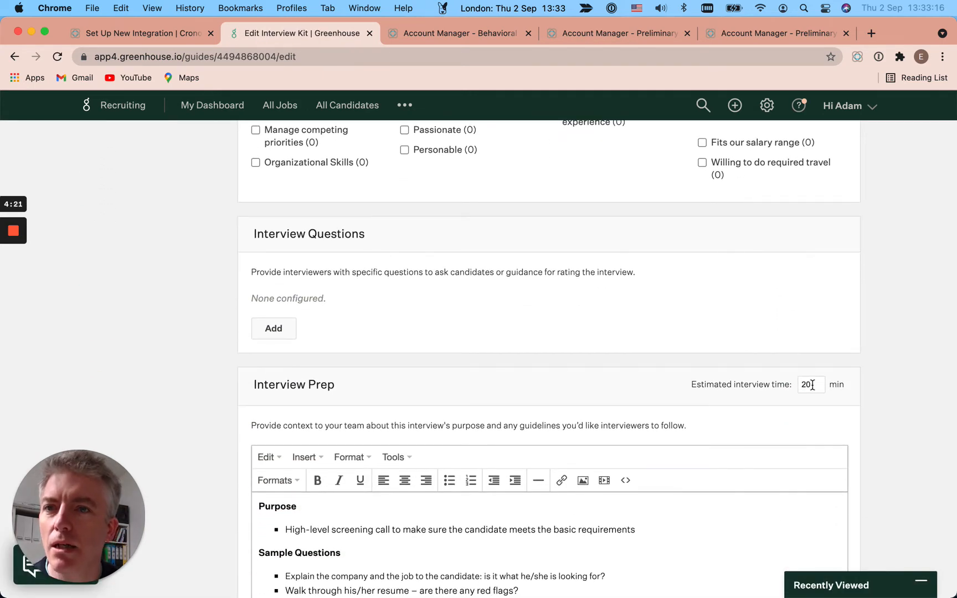
pyautogui.click(474, 32)
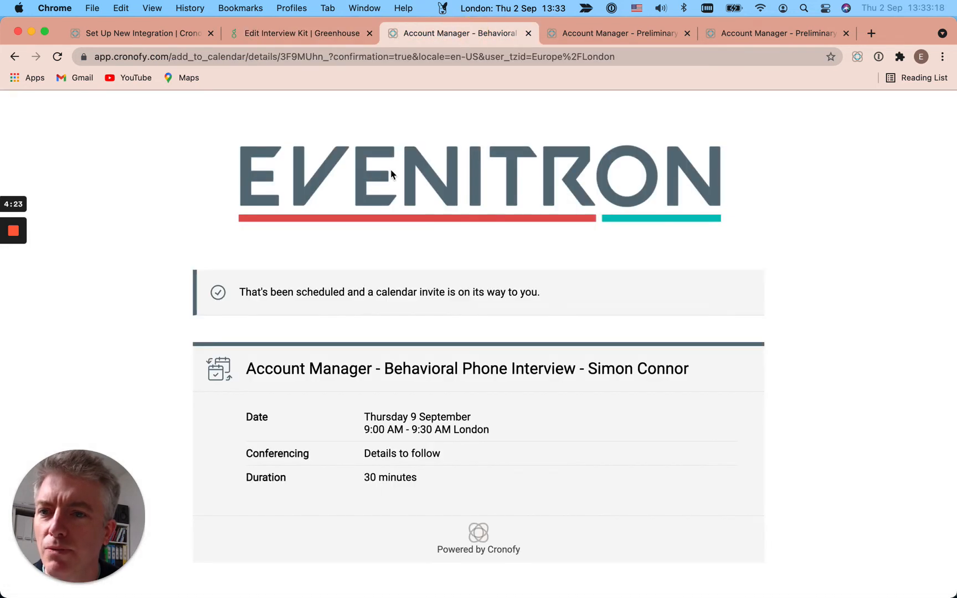
pyautogui.click(605, 33)
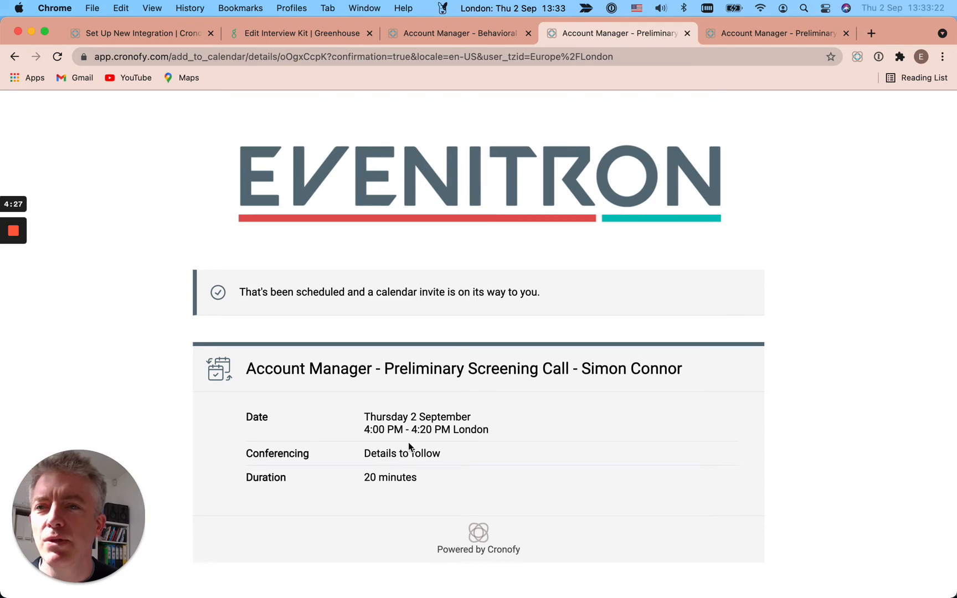
pyautogui.click(301, 31)
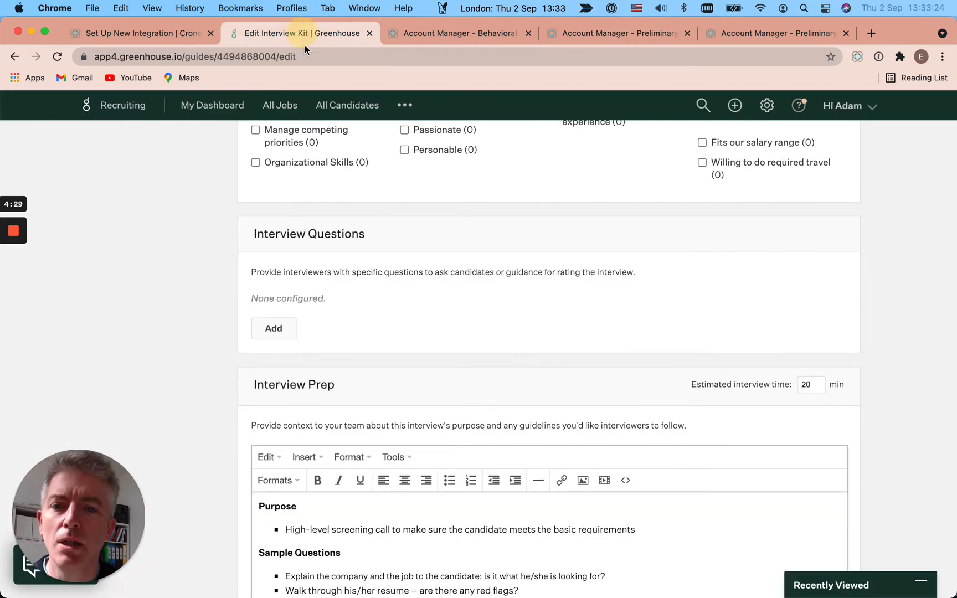
# Step: Review the Preliminary Screening Call's interview prep and default interviewers section, and return to the Interview Plan stages
pyautogui.scroll(-4, 624, 376)
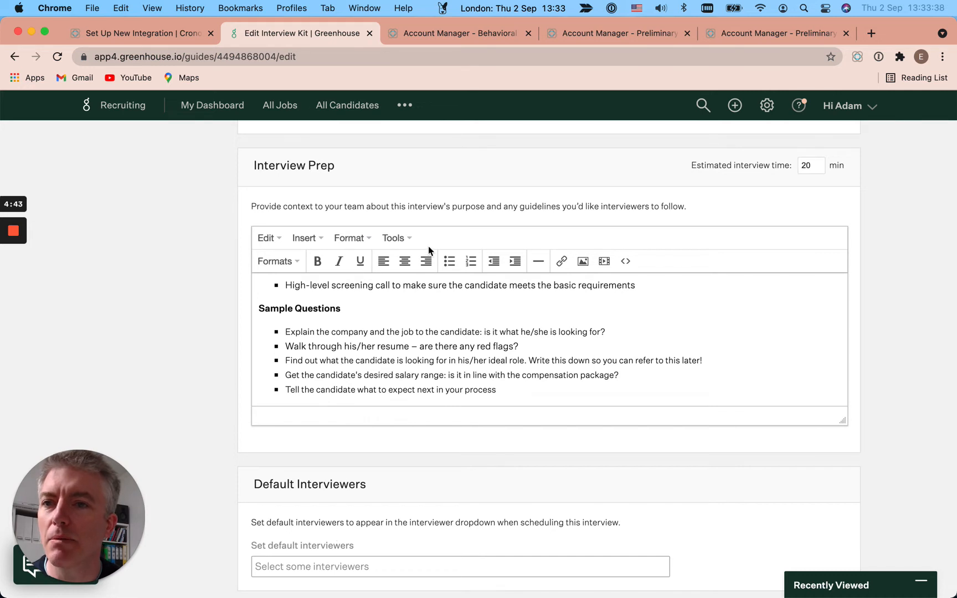
pyautogui.scroll(3, 632, 257)
pyautogui.hscroll(-5, 631, 257)
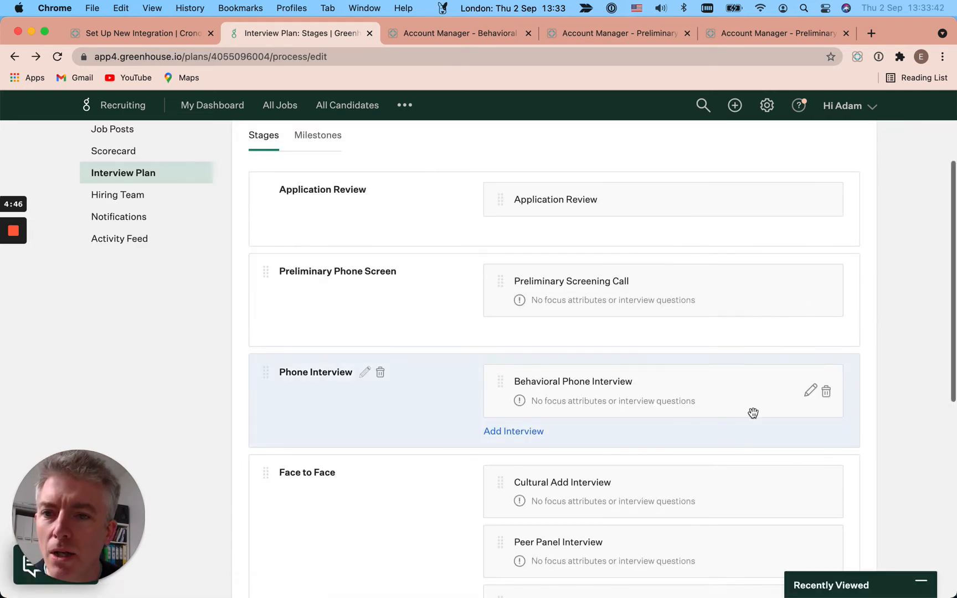
# Step: Check the Behavioral Phone Interview kit's estimated time against its Cronofy booking confirmation, and review the kit's default interviewers
pyautogui.click(809, 390)
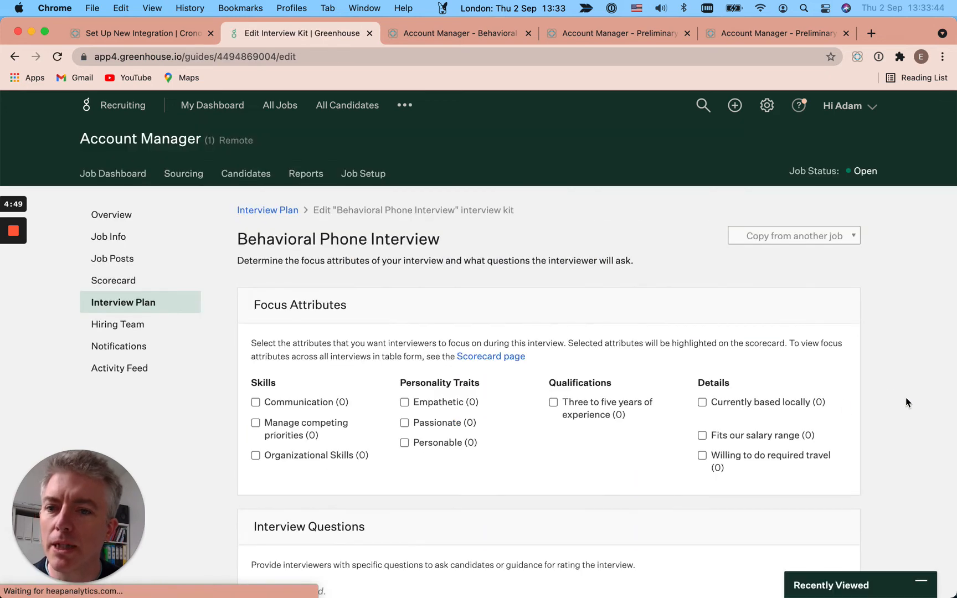
pyautogui.scroll(-6, 905, 397)
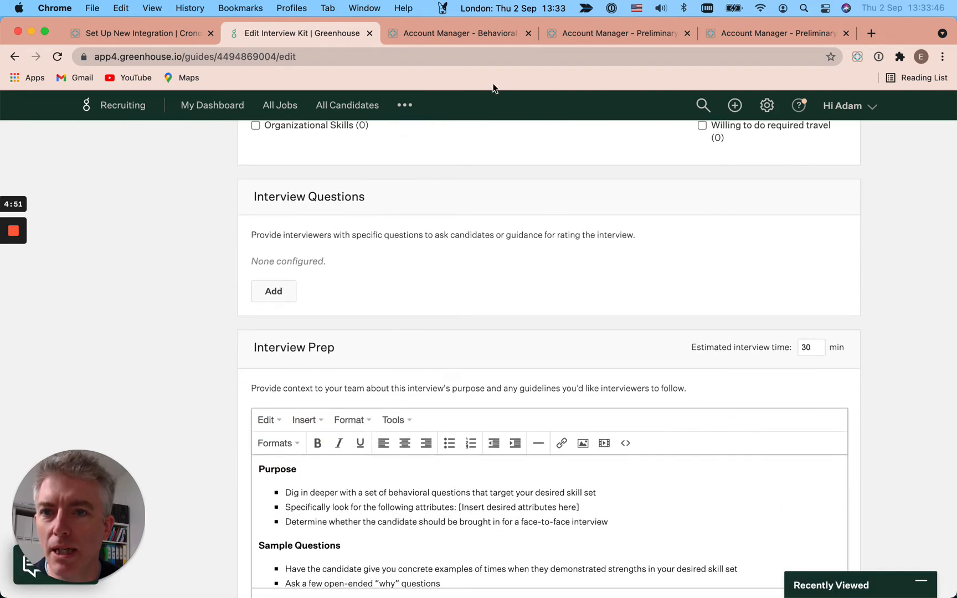
pyautogui.click(474, 33)
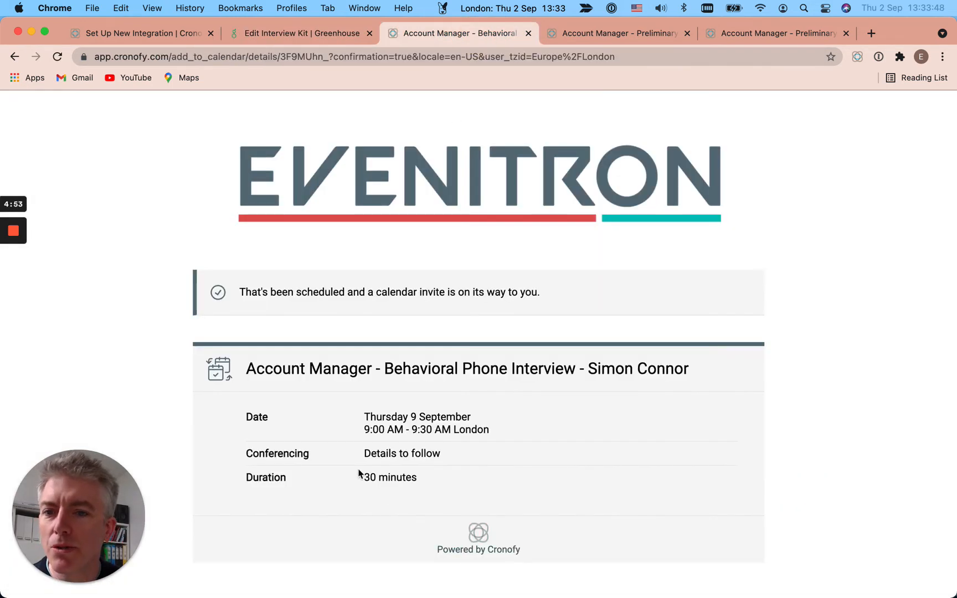
pyautogui.click(307, 34)
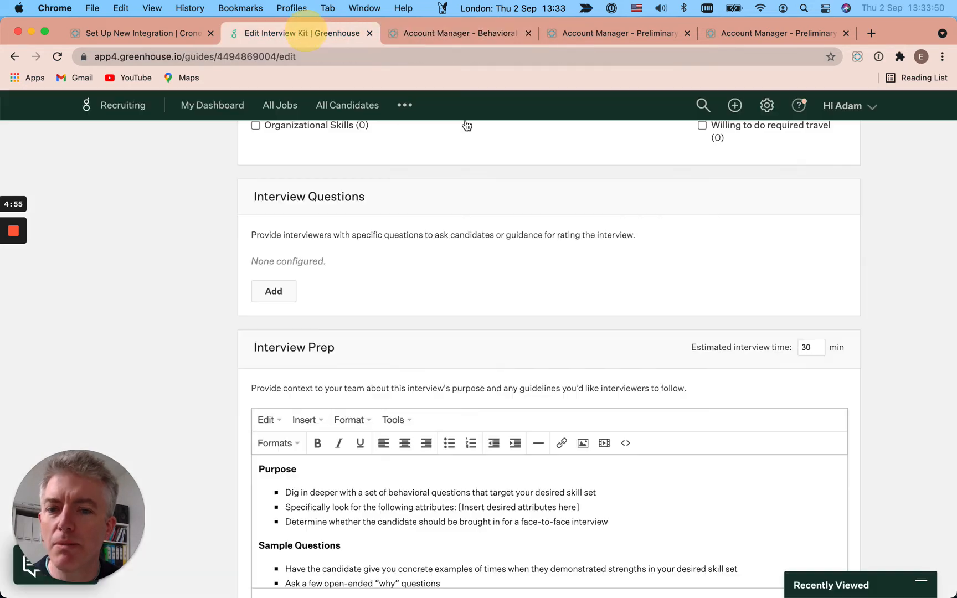
pyautogui.scroll(-4, 853, 455)
pyautogui.scroll(-2, 863, 455)
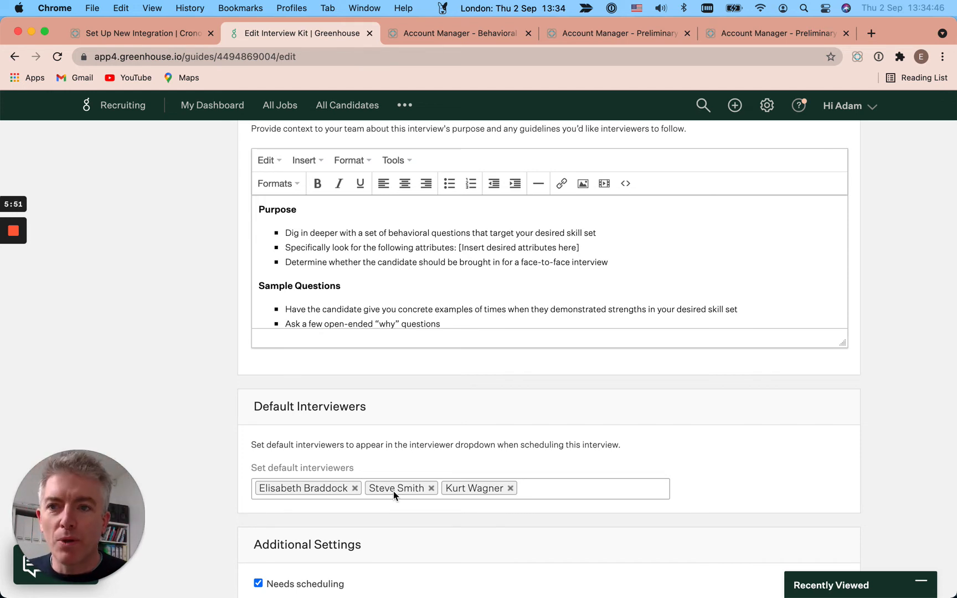
# Step: Switch to Cronofy and open the configured Greenhouse integration to show its scheduling triggers
pyautogui.click(140, 32)
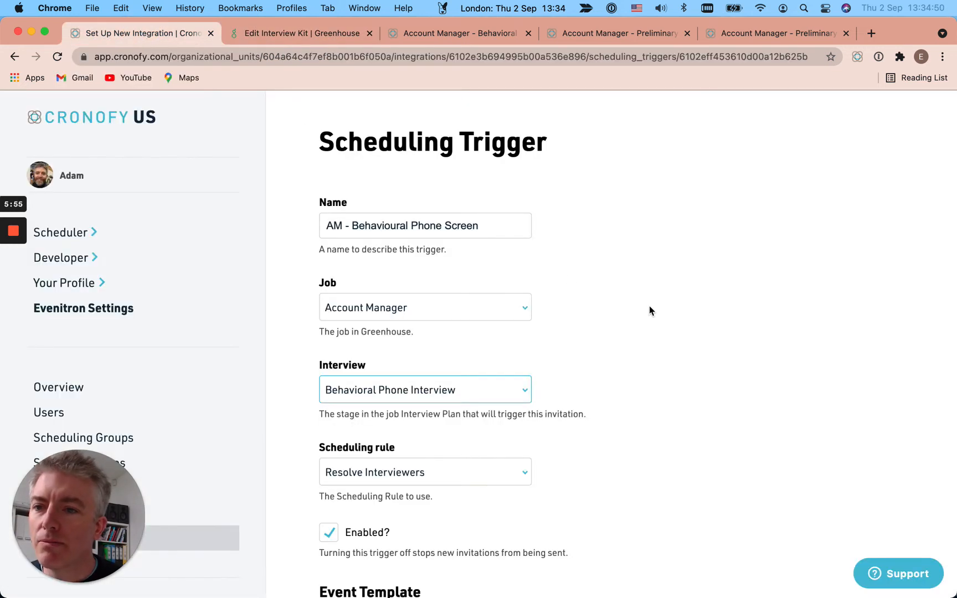
pyautogui.scroll(-3, 586, 299)
pyautogui.scroll(-2, 189, 398)
pyautogui.scroll(-3, 189, 397)
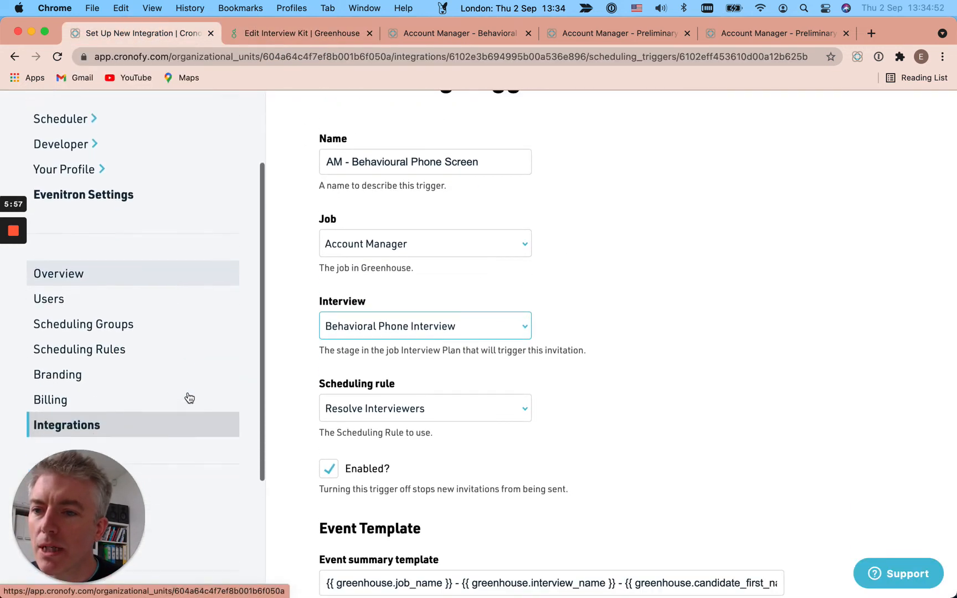
pyautogui.click(75, 364)
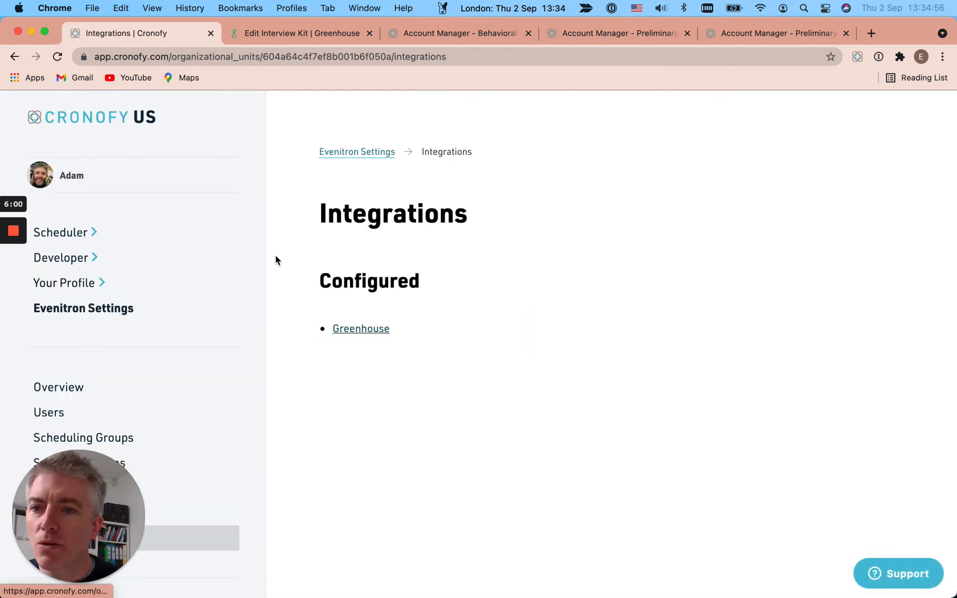
pyautogui.click(363, 331)
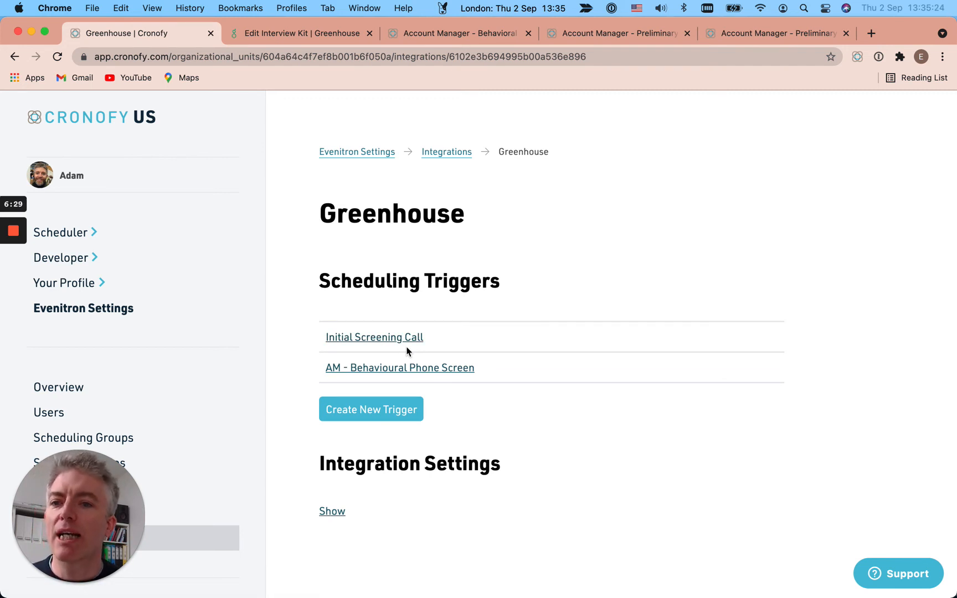
# Step: Open the Initial Screening Call scheduling trigger and inspect its available Job choices, leaving Account Manager selected
pyautogui.click(377, 340)
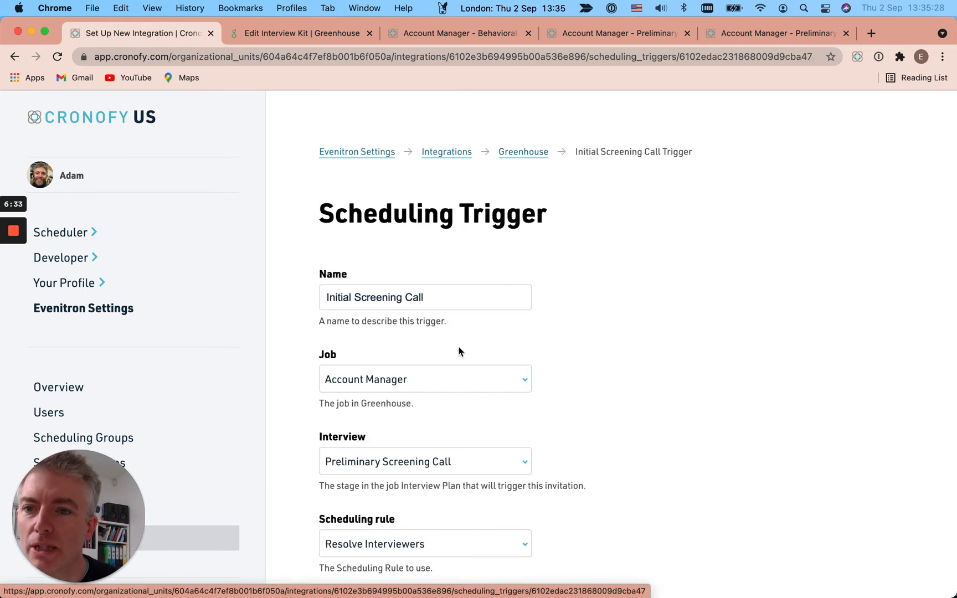
pyautogui.scroll(-1, 681, 374)
pyautogui.scroll(-3, 681, 374)
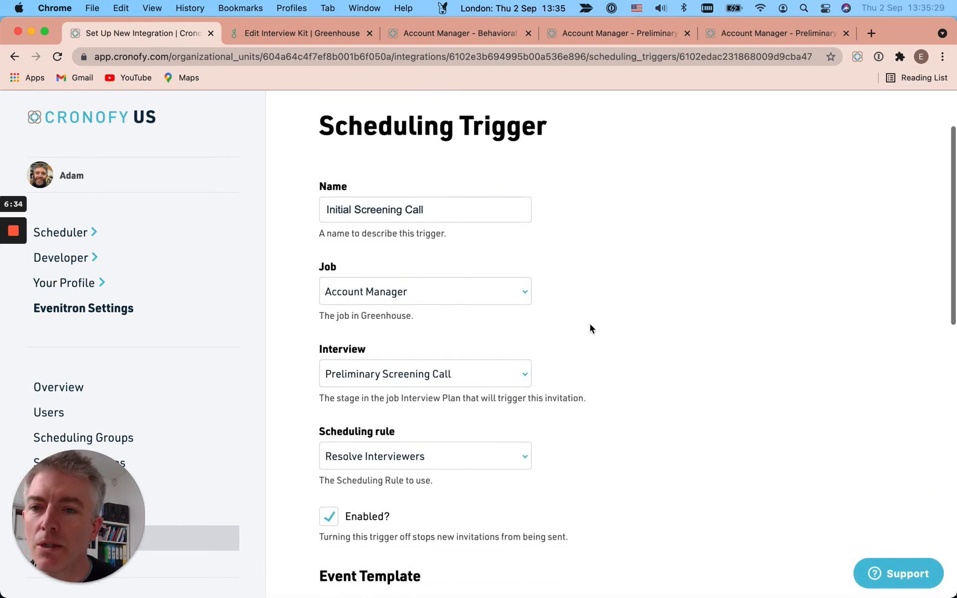
pyautogui.click(486, 291)
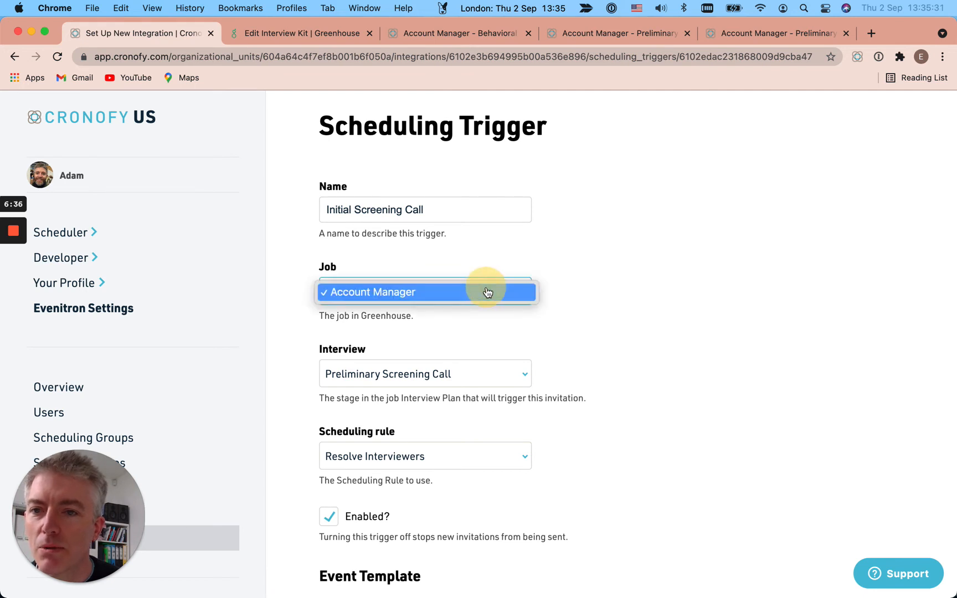
pyautogui.click(603, 281)
# Step: Inspect the trigger's available Interview and Scheduling rule choices, keeping Preliminary Screening Call and Resolve Interviewers selected
pyautogui.scroll(-4, 496, 321)
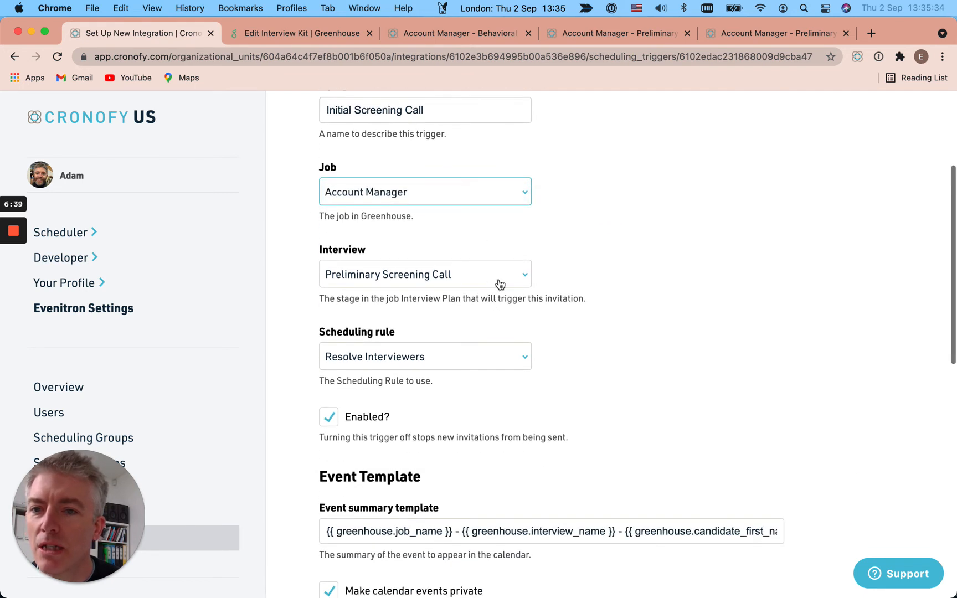
pyautogui.click(500, 285)
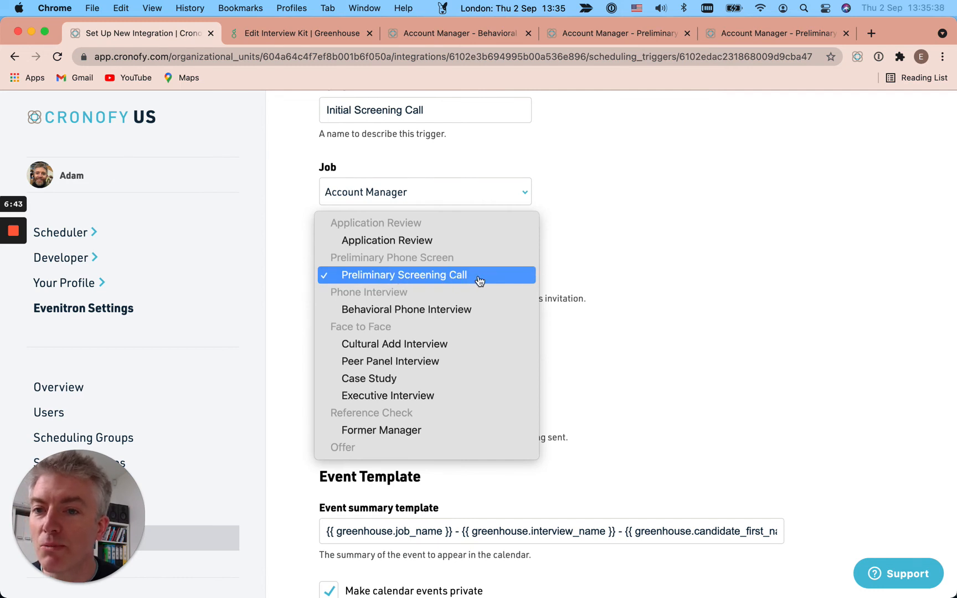
pyautogui.click(666, 280)
pyautogui.scroll(-4, 593, 391)
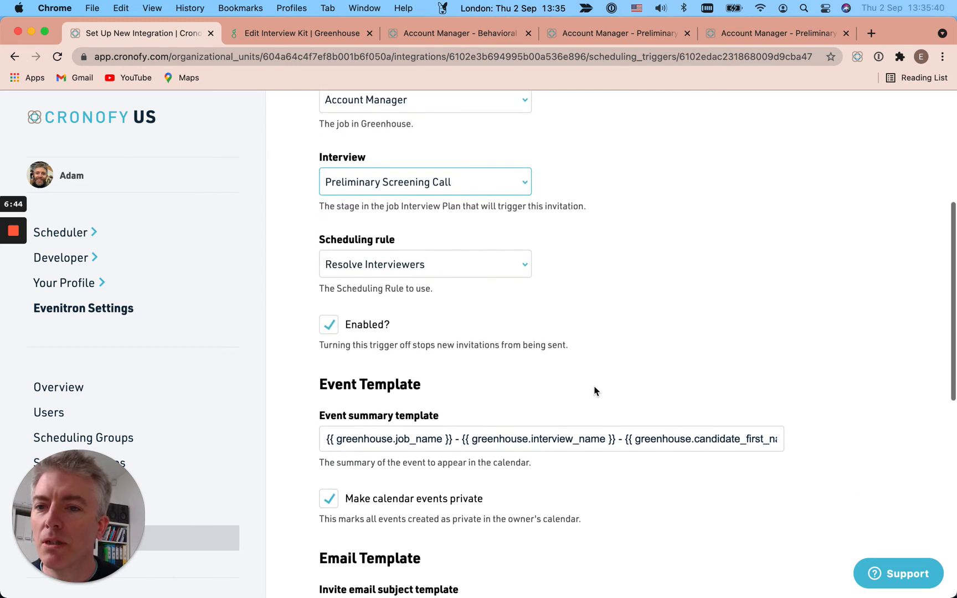
pyautogui.click(471, 268)
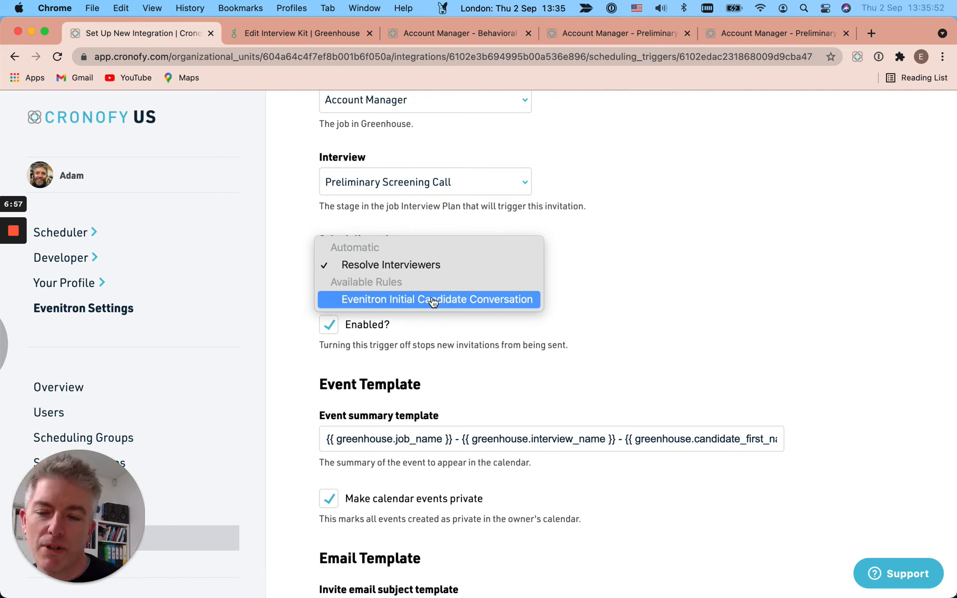
pyautogui.click(591, 280)
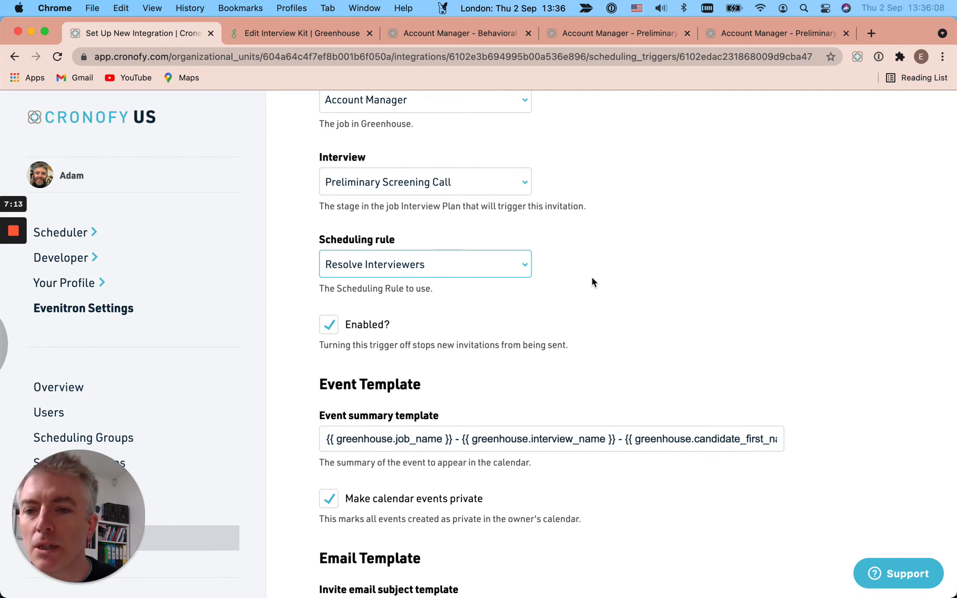
pyautogui.click(610, 369)
# Step: Review the trigger's event template, calendar privacy option and invite email subject and body templates
pyautogui.scroll(1, 609, 368)
pyautogui.scroll(-5, 543, 376)
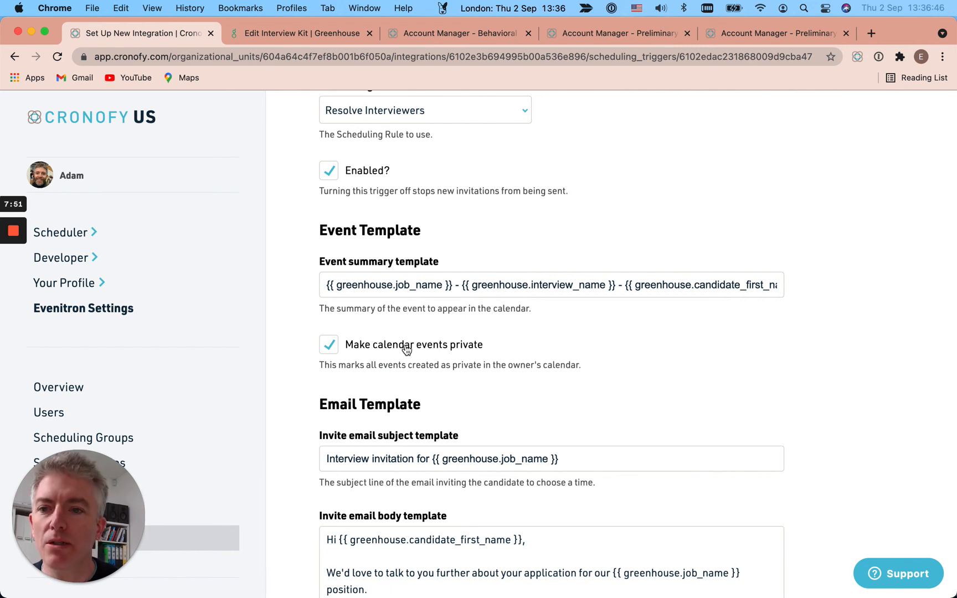
pyautogui.scroll(-5, 631, 396)
pyautogui.scroll(-2, 830, 431)
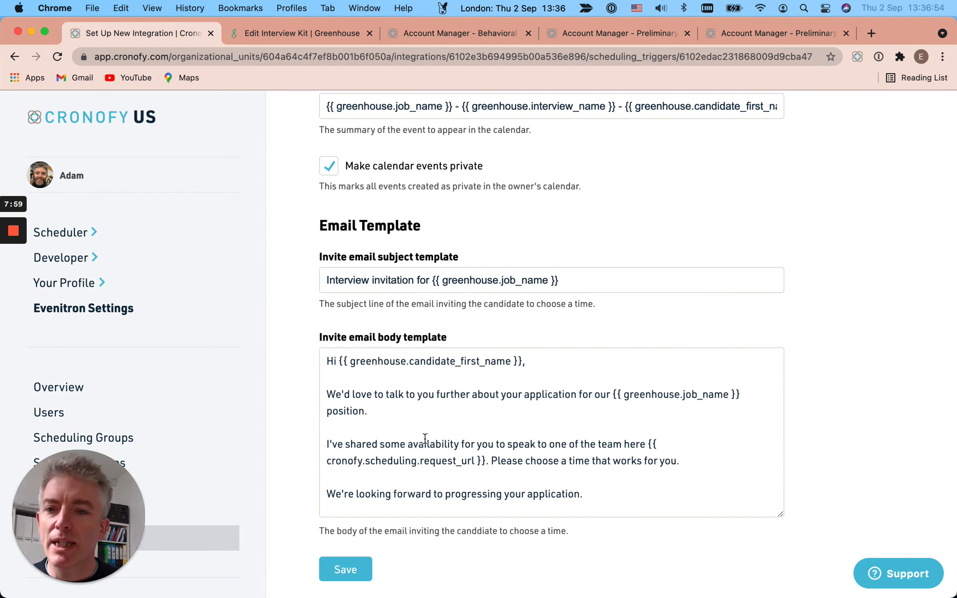
pyautogui.scroll(-3, 431, 443)
pyautogui.scroll(-3, 431, 444)
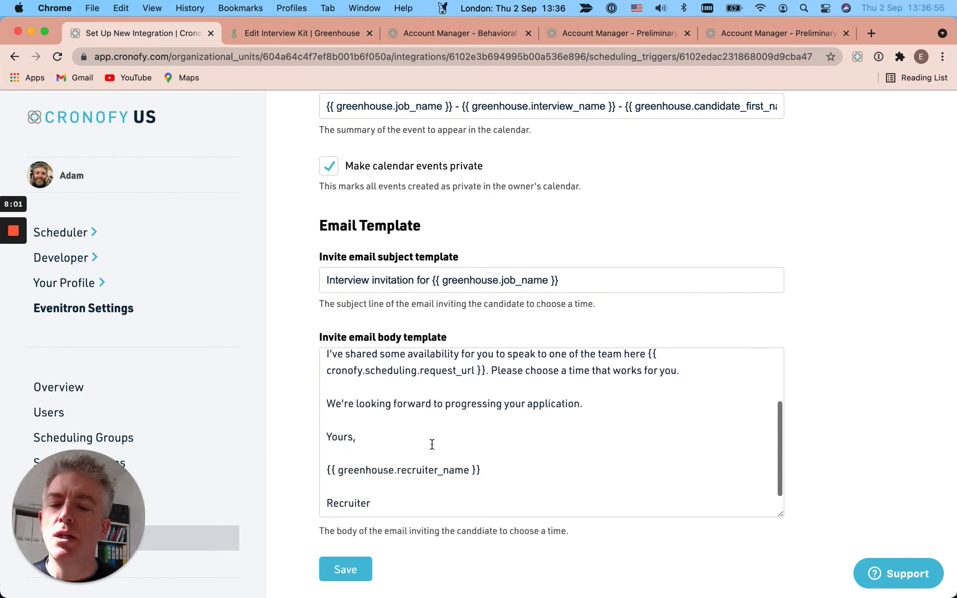